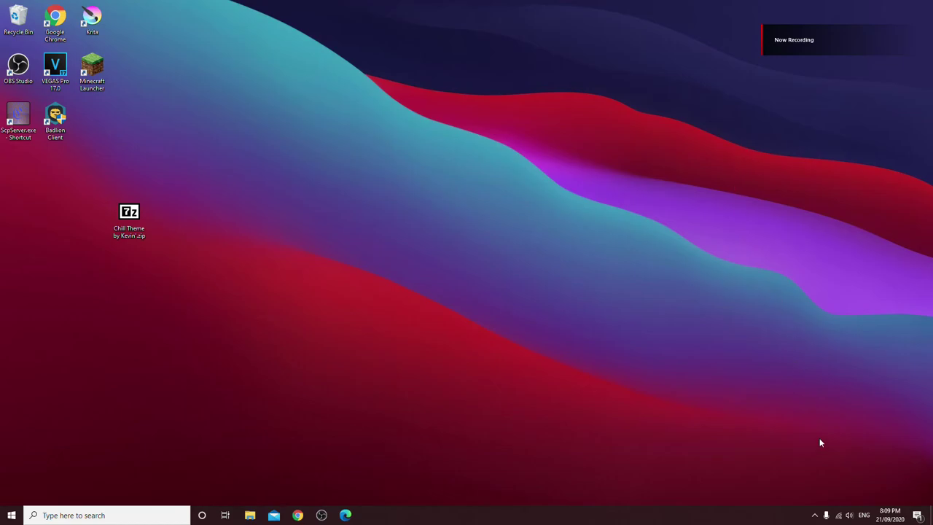
pyautogui.click(815, 515)
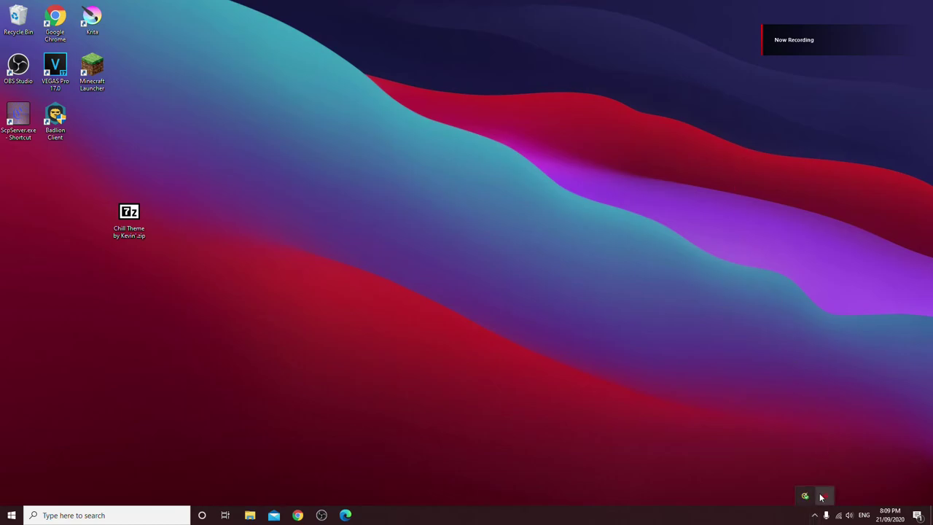
pyautogui.click(821, 497)
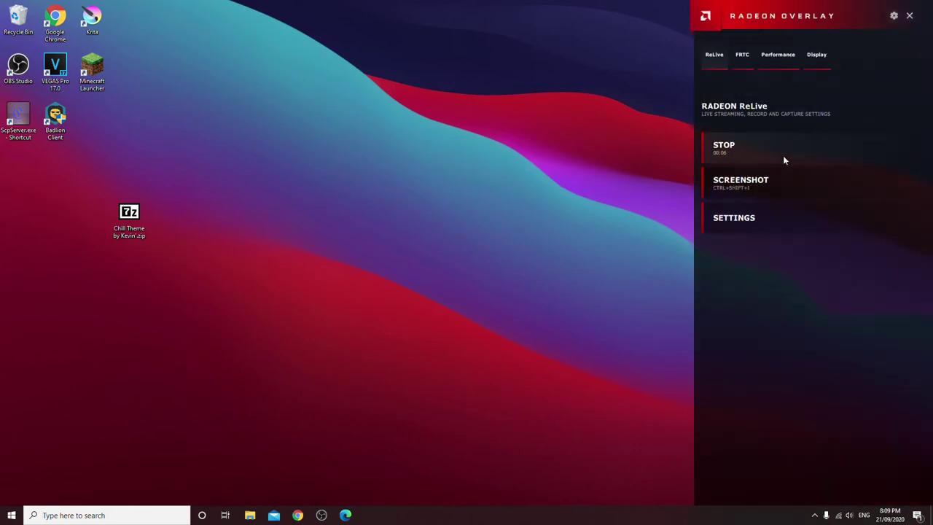
pyautogui.click(754, 213)
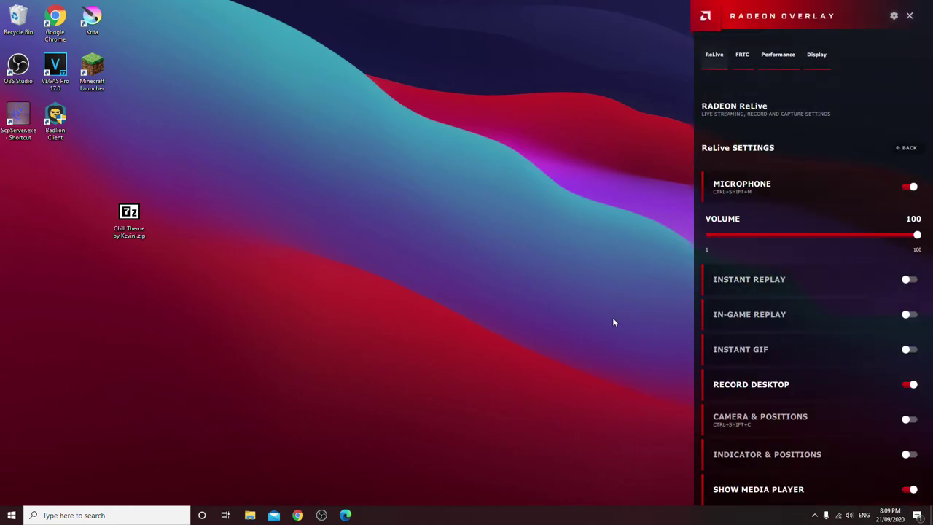
pyautogui.click(511, 323)
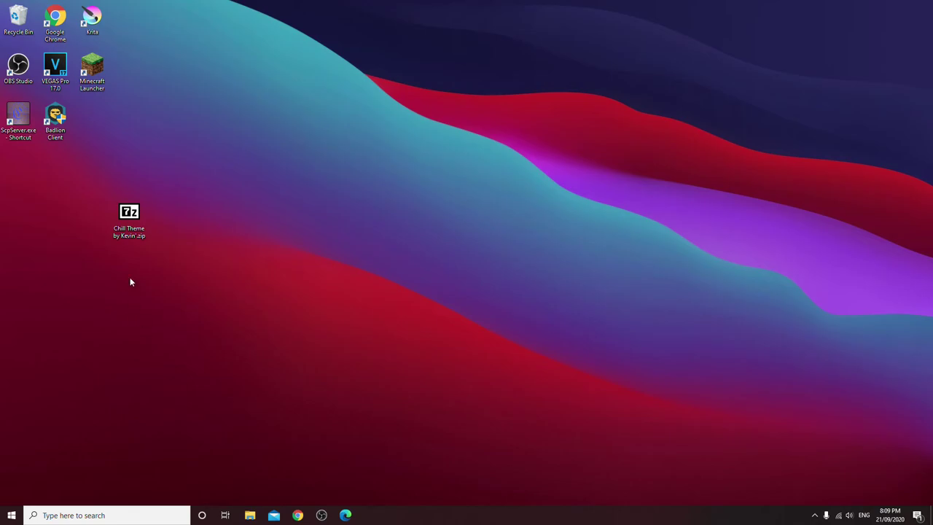
# Step: Extract the Chill Theme folder from its zip archive onto the desktop and close the archive
pyautogui.doubleClick(135, 239)
pyautogui.moveTo(104, 290); pyautogui.dragTo(329, 261)
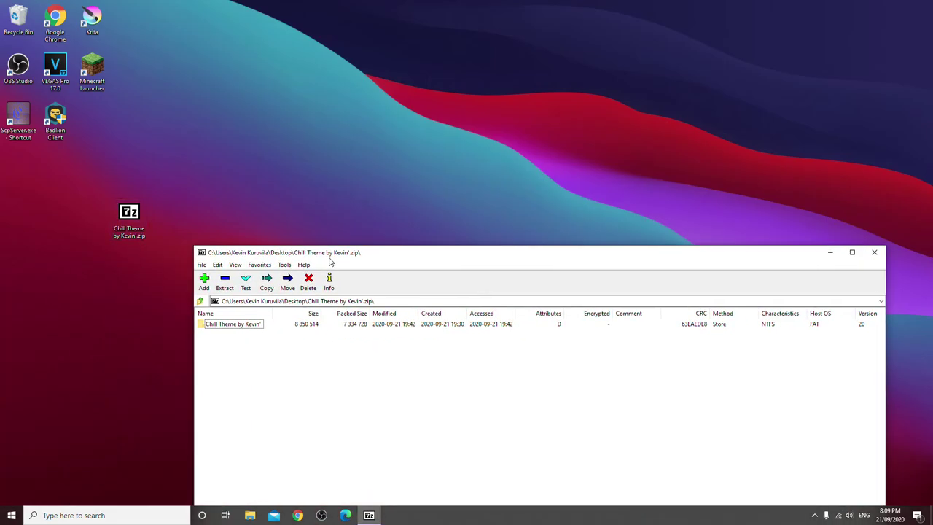
pyautogui.doubleClick(216, 328)
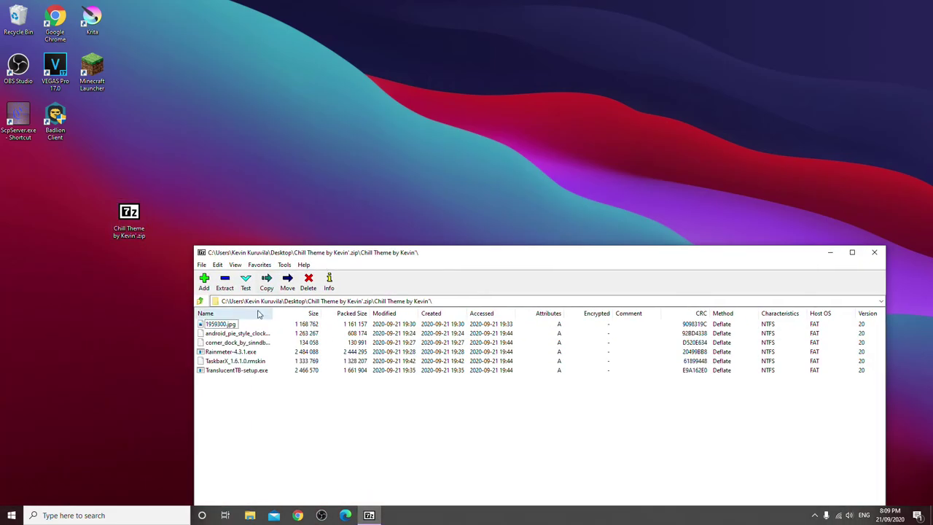
pyautogui.click(200, 301)
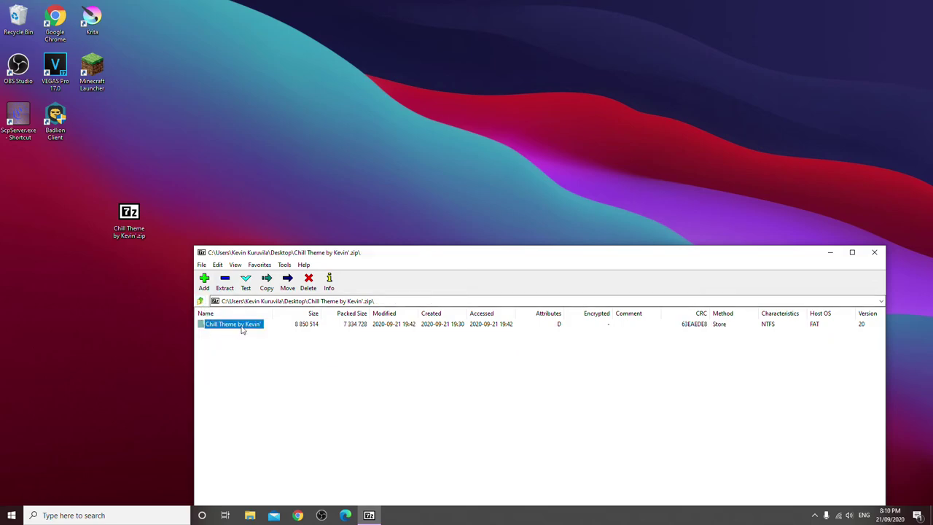
pyautogui.moveTo(232, 324); pyautogui.dragTo(129, 317)
pyautogui.moveTo(340, 254); pyautogui.dragTo(299, 107)
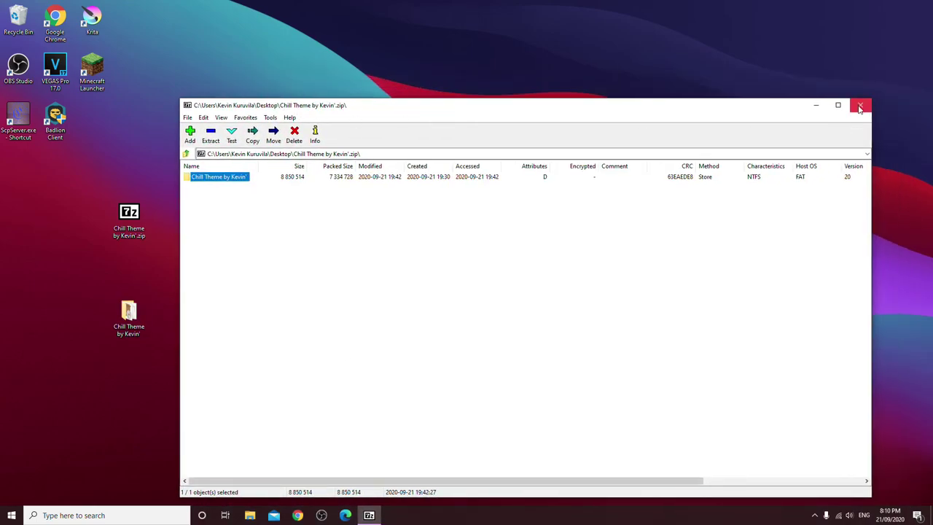
pyautogui.click(860, 107)
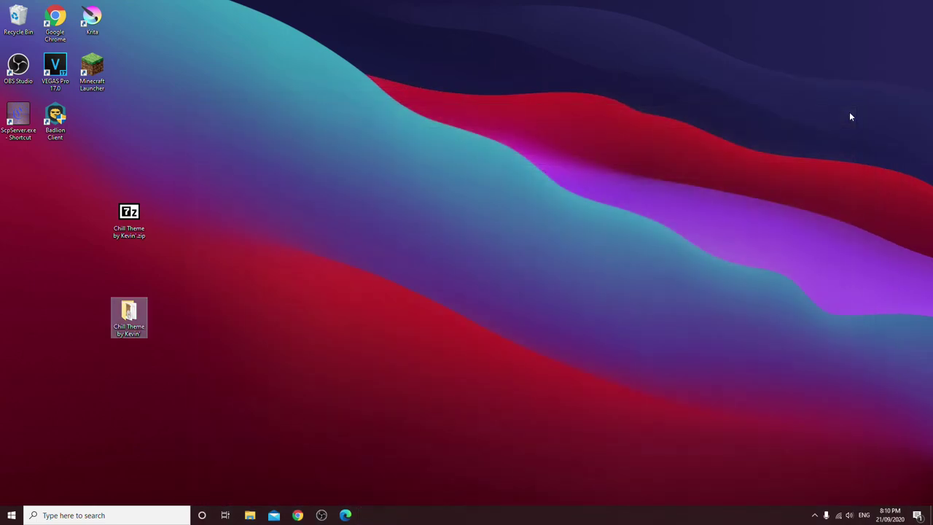
# Step: Set 1959300.jpg from the extracted Chill Theme folder as the desktop background
pyautogui.doubleClick(111, 333)
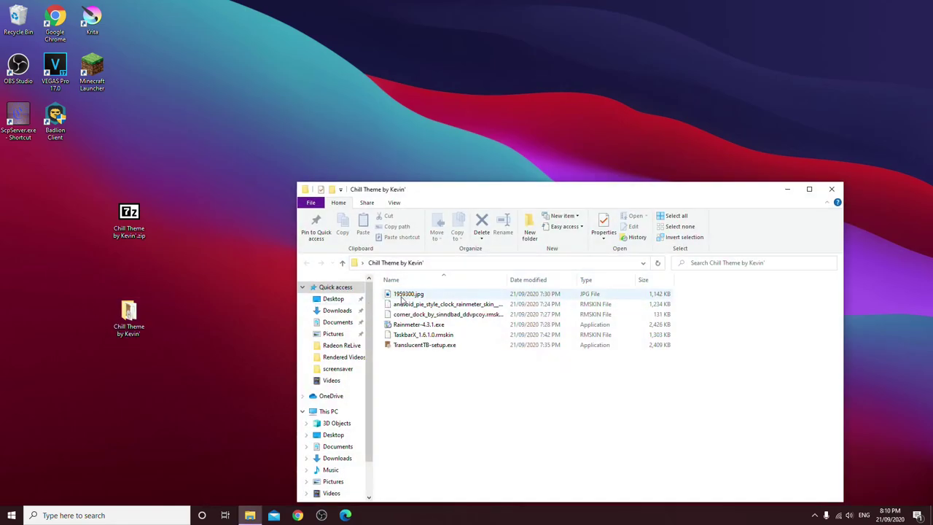
pyautogui.rightClick(430, 299)
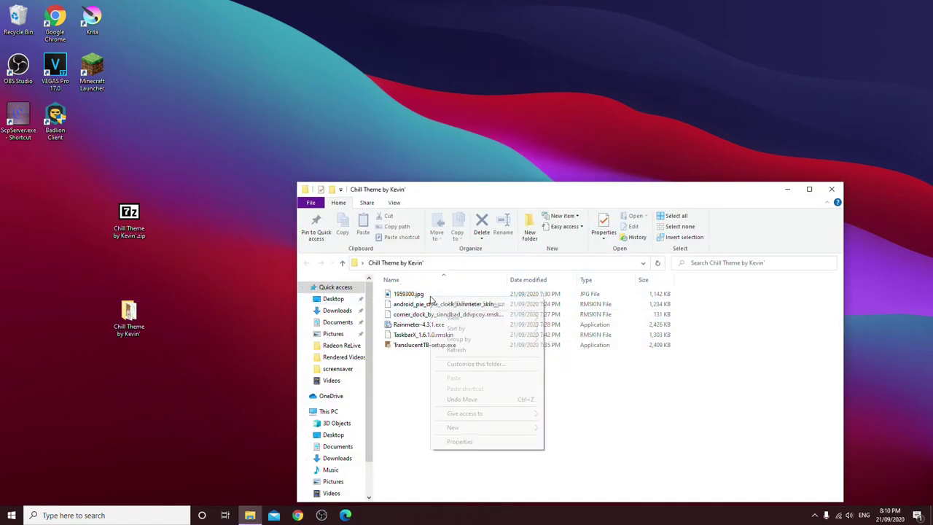
pyautogui.rightClick(420, 299)
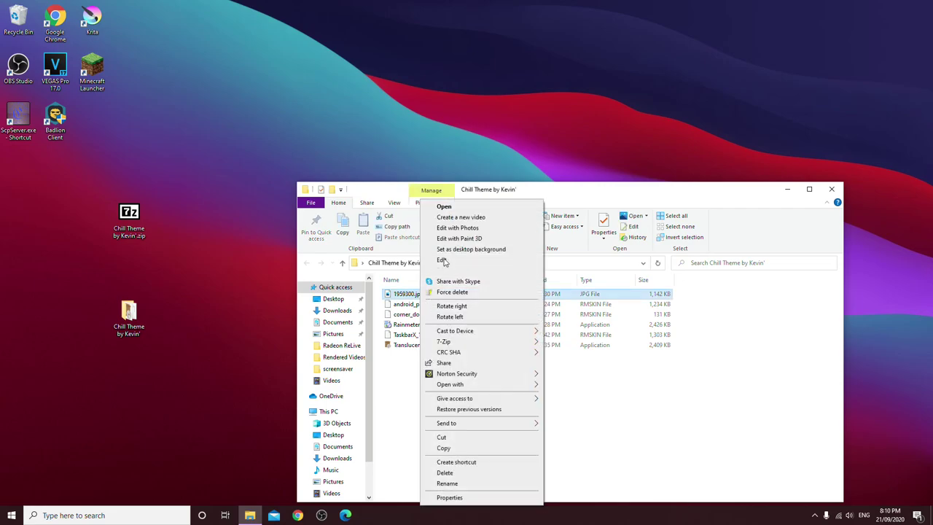
pyautogui.click(472, 249)
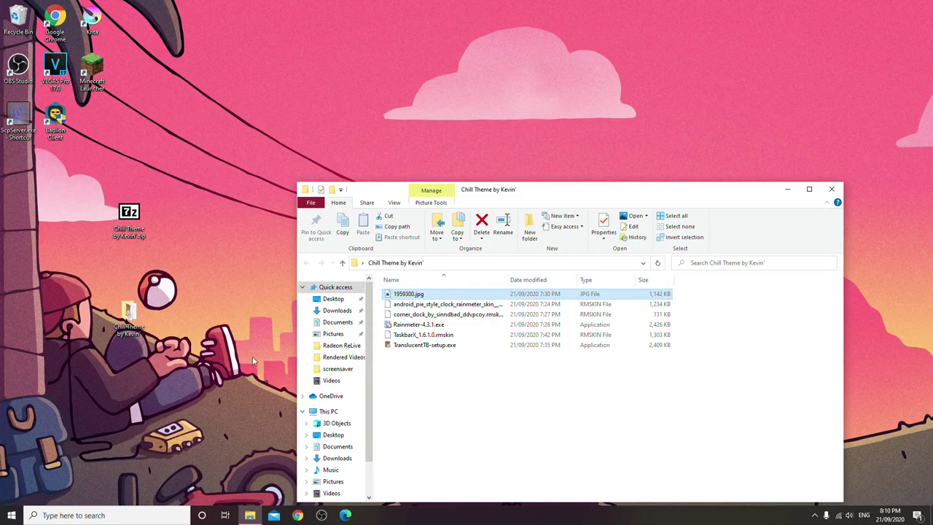
# Step: Start the standard installation of Rainmeter 4.3.1 in English and run the TranslucentTB setup as administrator, allowing both to make changes
pyautogui.click(432, 329)
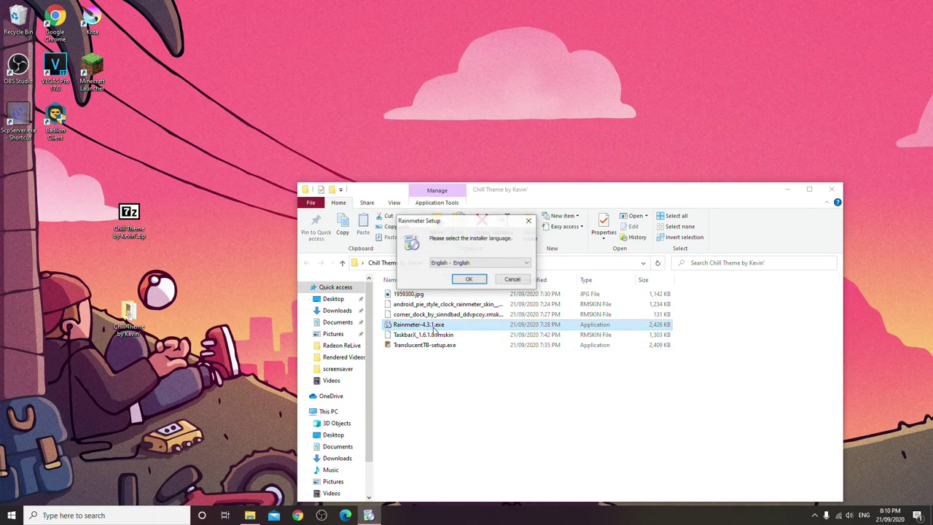
pyautogui.press('Return')
pyautogui.rightClick(455, 345)
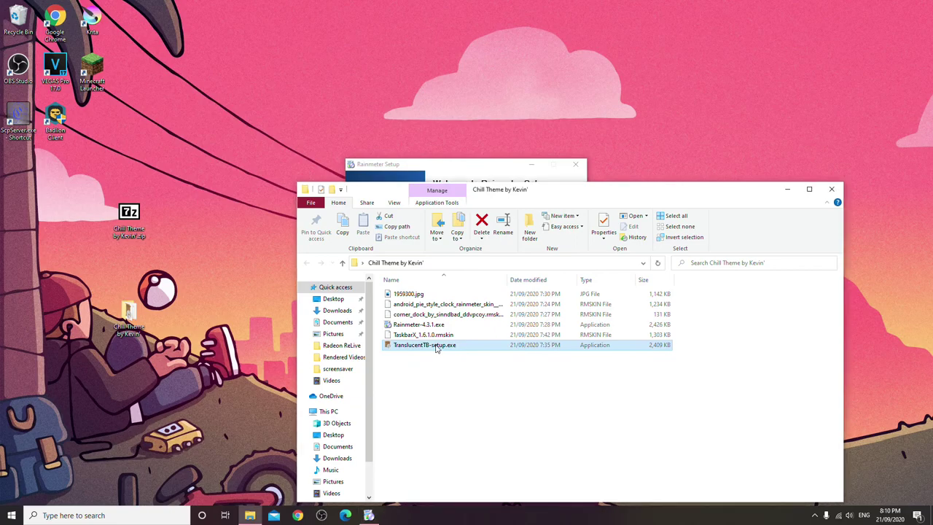
pyautogui.click(522, 117)
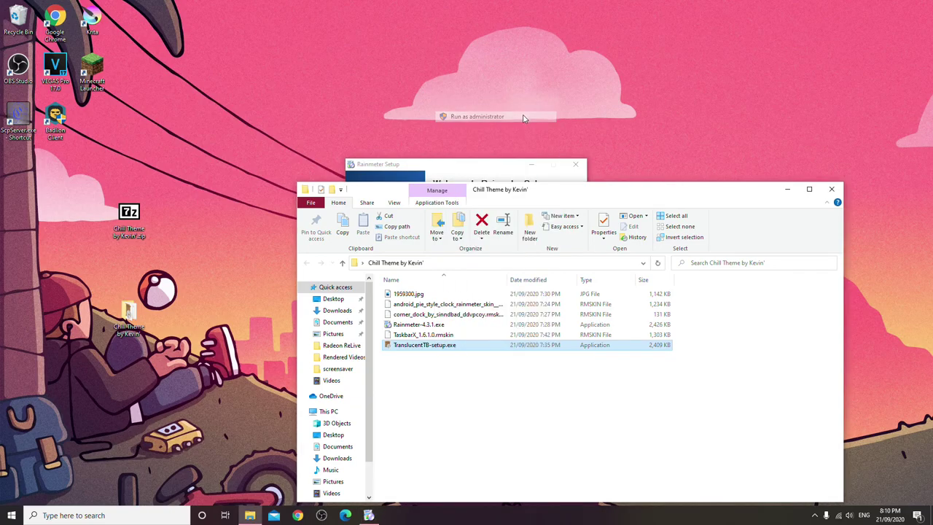
pyautogui.click(447, 170)
pyautogui.click(416, 327)
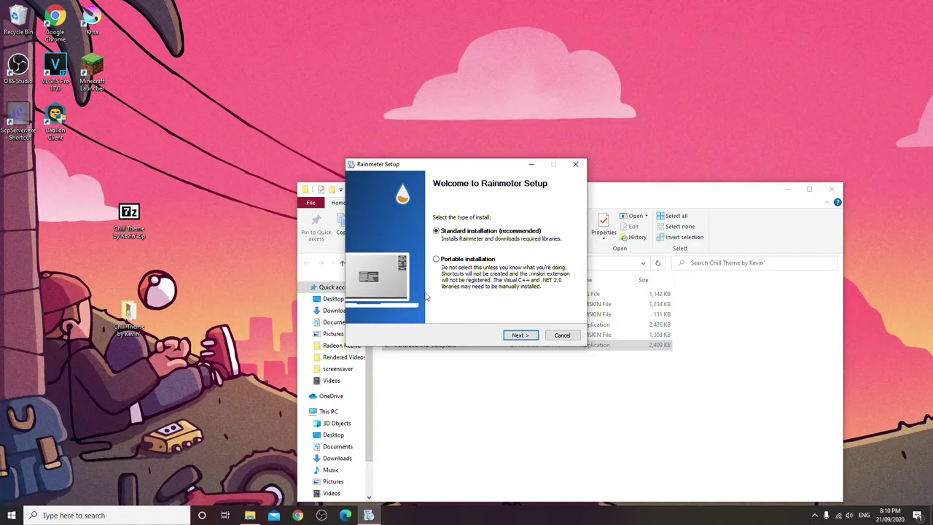
pyautogui.click(518, 336)
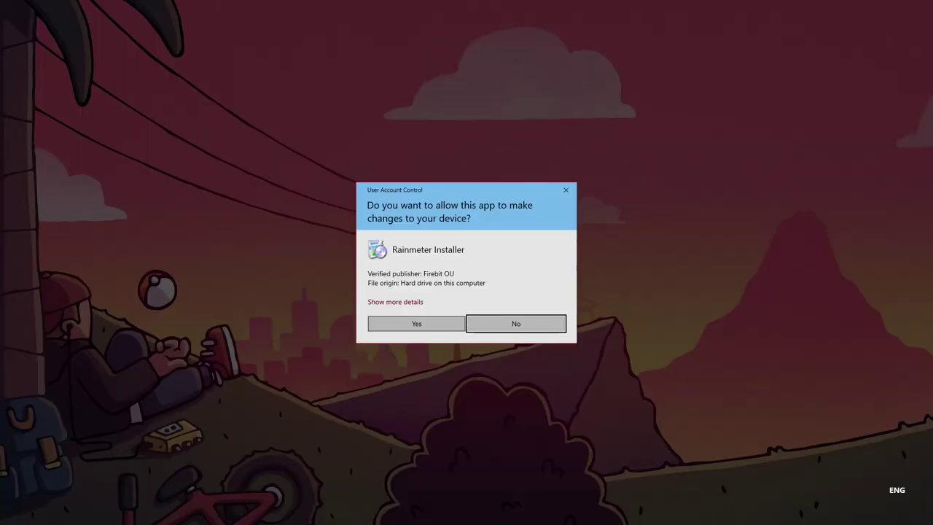
pyautogui.click(416, 323)
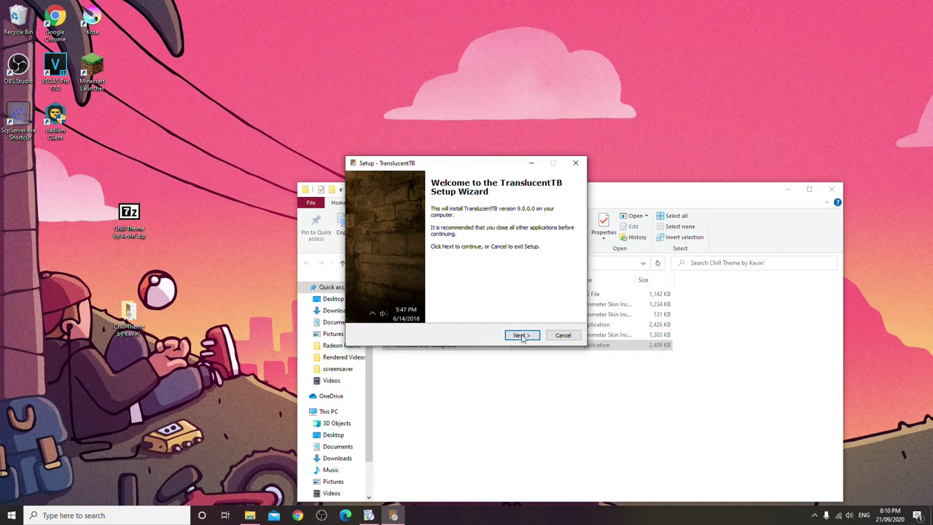
# Step: Install TranslucentTB with its license agreement accepted, and finish both setups so that TranslucentTB and Rainmeter launch
pyautogui.click(522, 336)
pyautogui.click(422, 305)
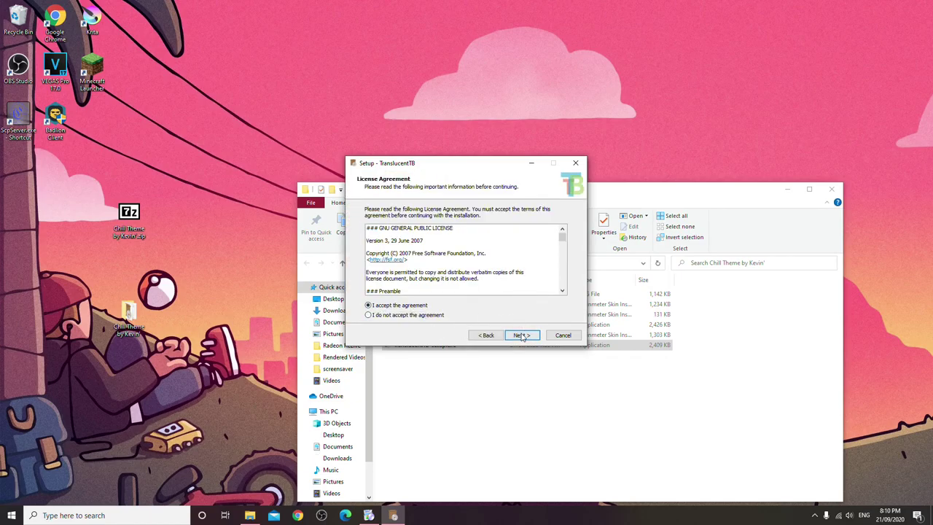
pyautogui.click(522, 335)
pyautogui.click(522, 335)
pyautogui.click(522, 335)
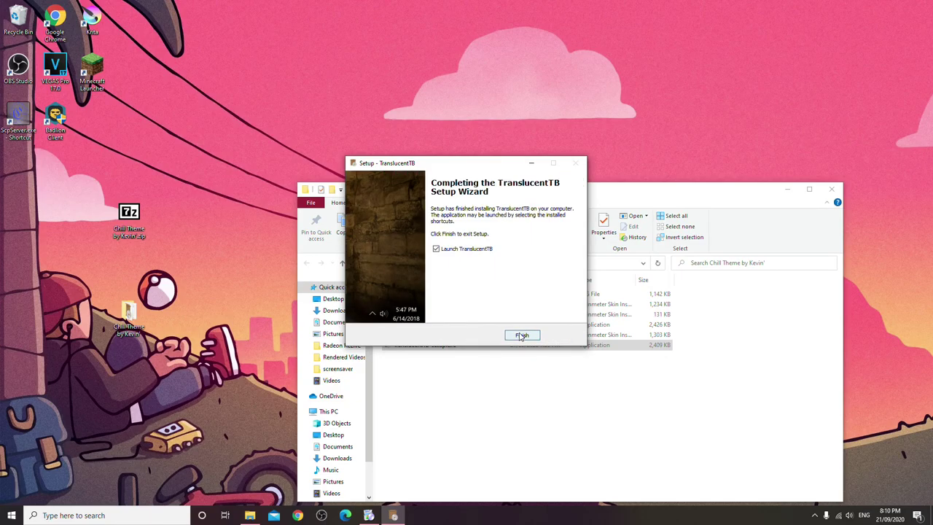
pyautogui.click(522, 336)
pyautogui.click(521, 336)
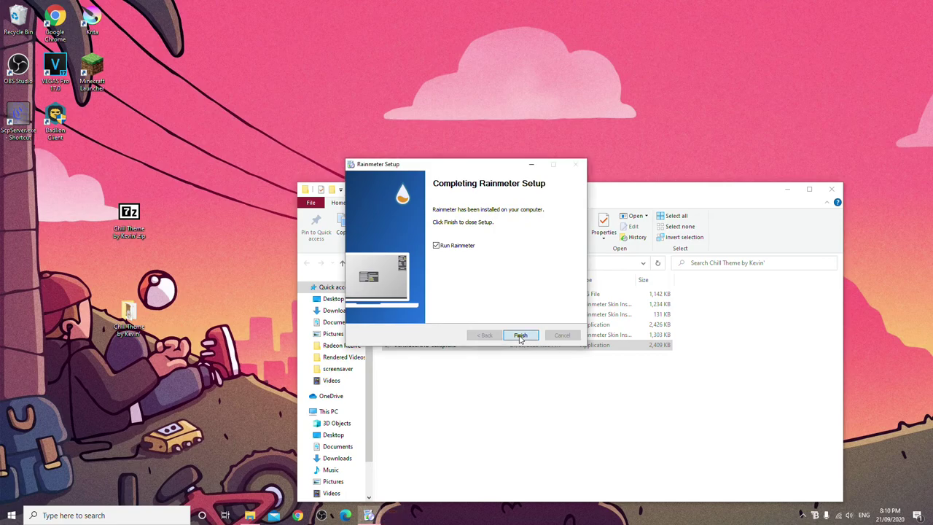
# Step: Minimize the theme folder and unload Rainmeter's default Welcome, Disk, System and Clock skins from the desktop
pyautogui.click(788, 192)
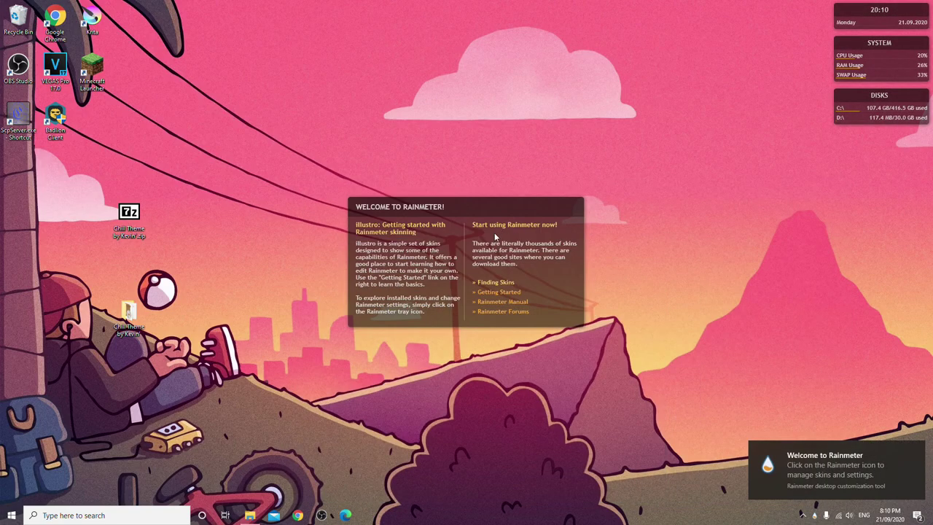
pyautogui.rightClick(494, 234)
pyautogui.click(540, 351)
pyautogui.rightClick(909, 115)
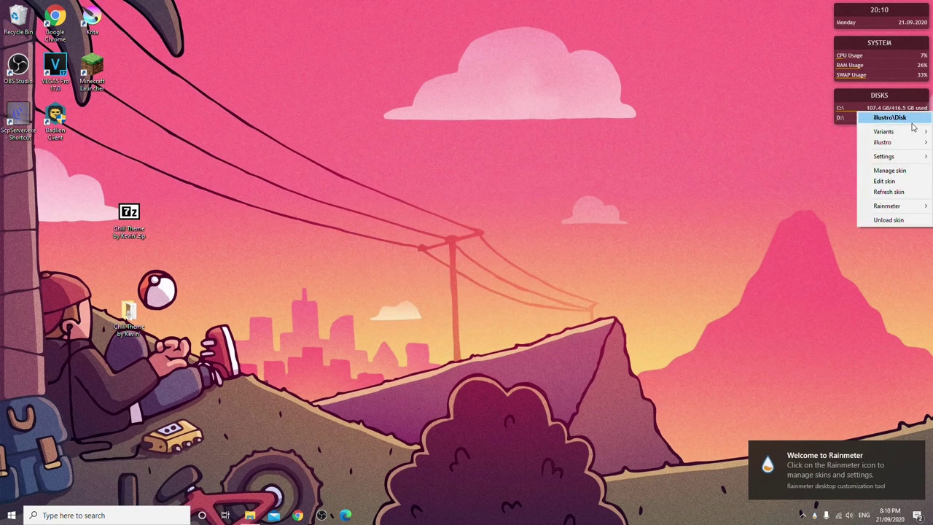
pyautogui.click(924, 218)
pyautogui.rightClick(872, 79)
pyautogui.click(879, 180)
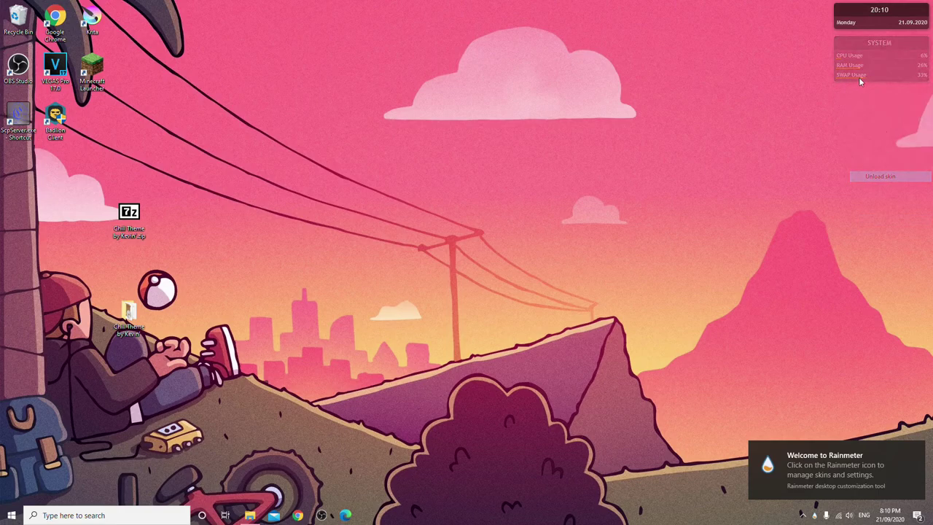
pyautogui.rightClick(858, 26)
pyautogui.click(877, 137)
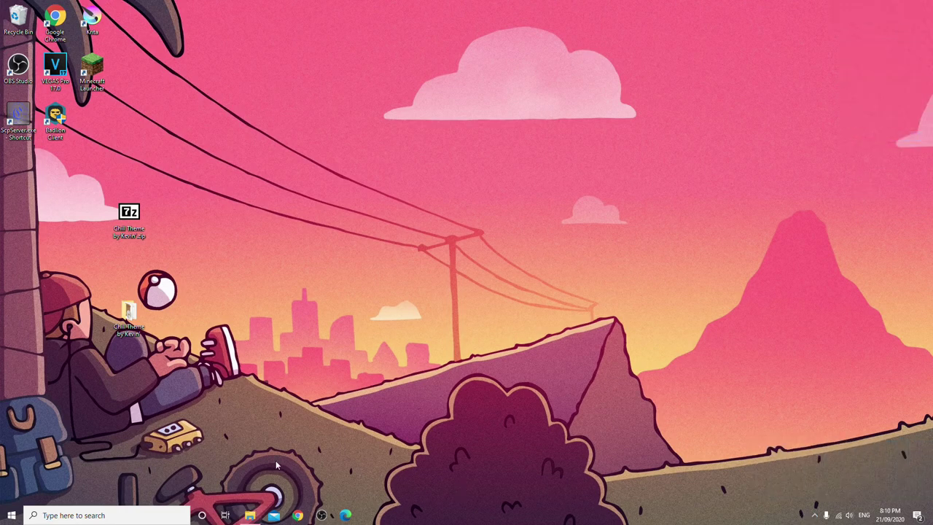
# Step: Hide all desktop icons
pyautogui.rightClick(287, 299)
pyautogui.moveTo(337, 319)
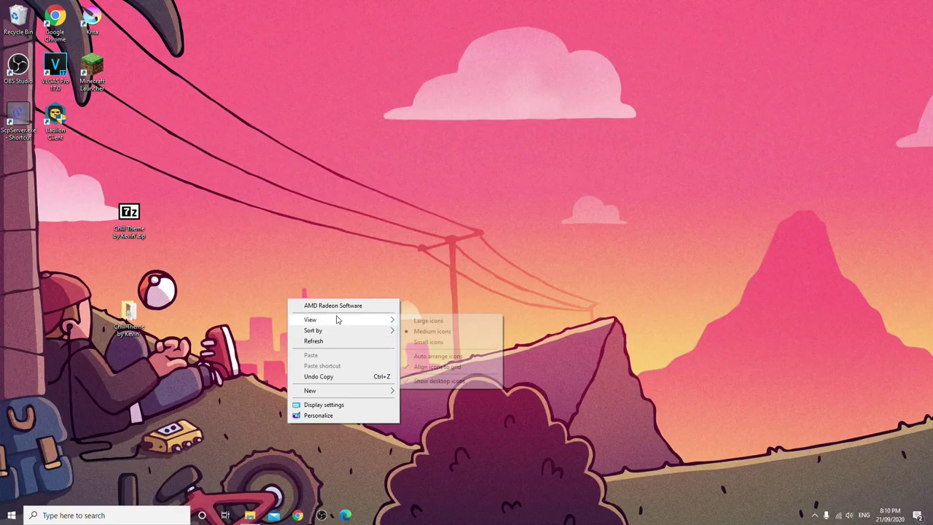
pyautogui.click(456, 380)
# Step: Install the Simple Clock Rainmeter skin from the android_pie_style_clock file in the theme folder, loading the included skin
pyautogui.click(250, 515)
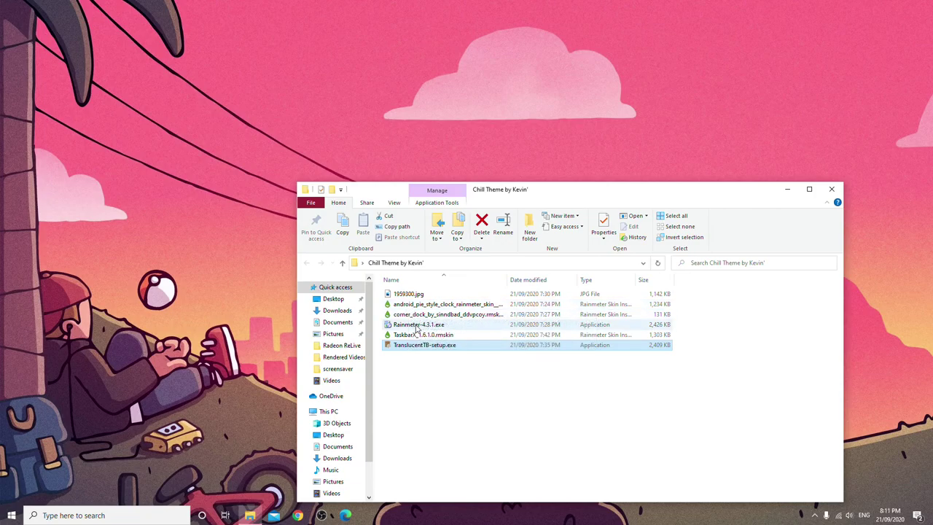
pyautogui.doubleClick(437, 305)
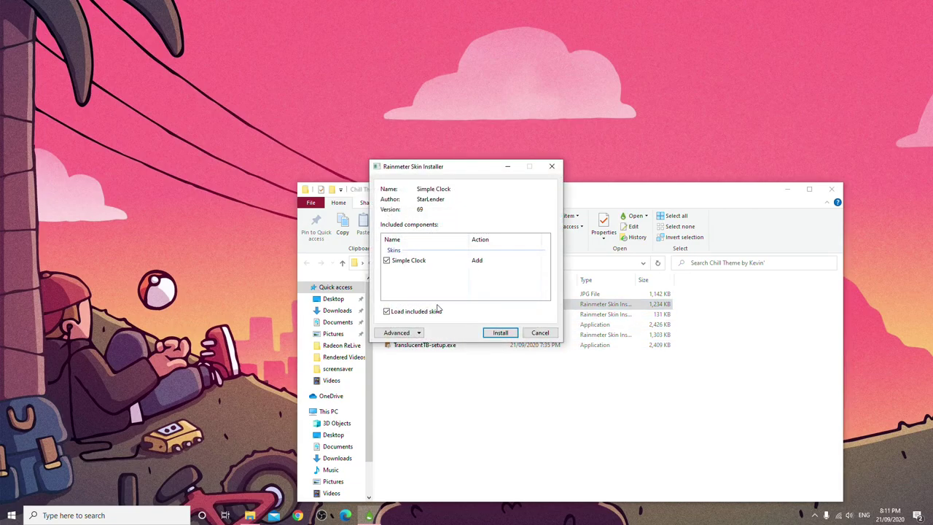
pyautogui.click(511, 334)
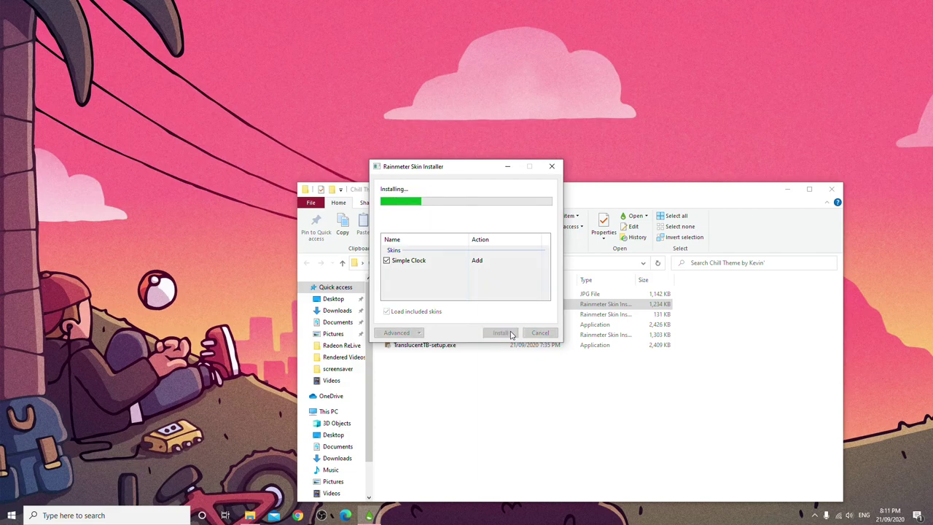
pyautogui.click(273, 52)
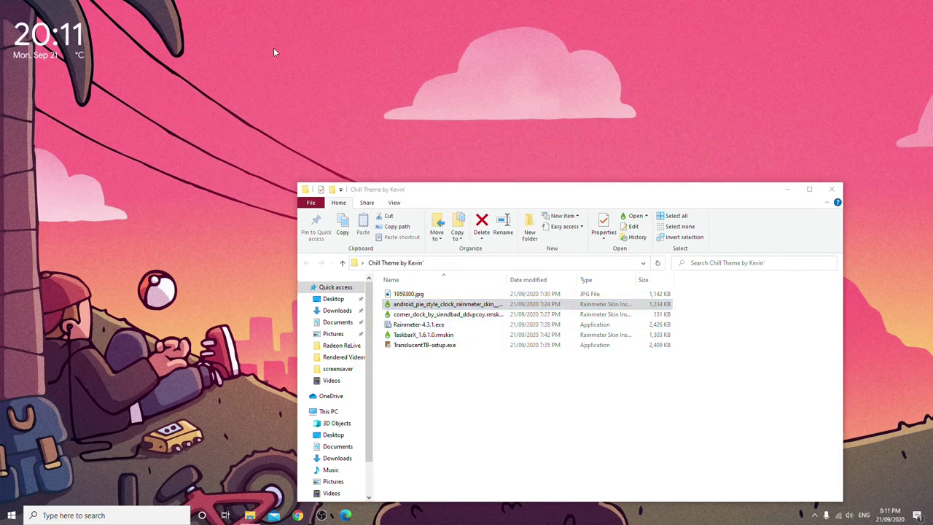
# Step: Move the Simple Clock skin to the upper-right corner of the desktop and turn off its Draggable setting
pyautogui.moveTo(87, 32); pyautogui.dragTo(879, 44)
pyautogui.rightClick(866, 41)
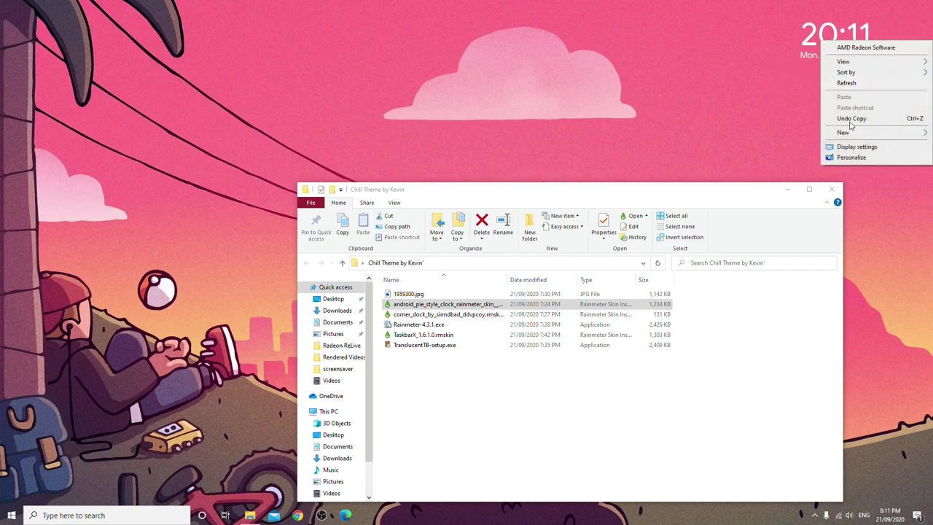
pyautogui.click(811, 54)
pyautogui.rightClick(812, 45)
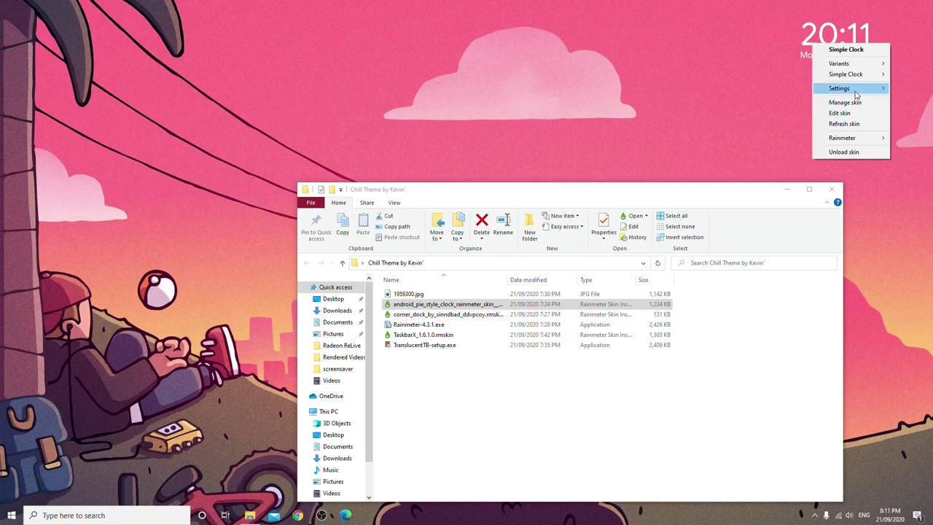
pyautogui.moveTo(858, 91)
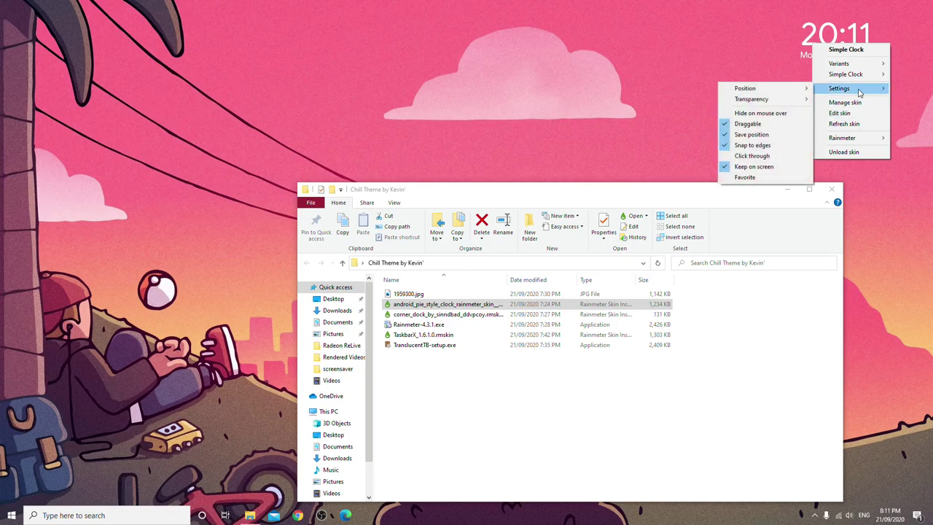
pyautogui.click(768, 124)
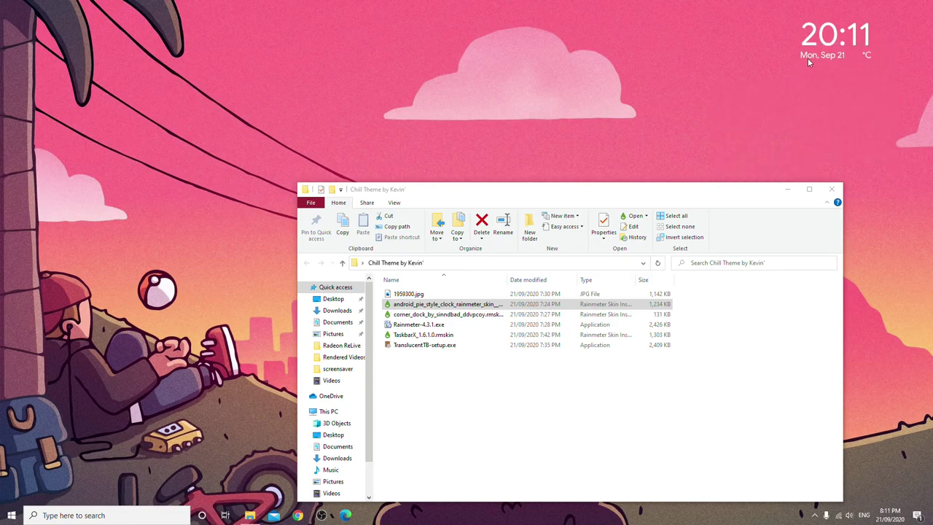
# Step: Install the Corner Dock Rainmeter skin from the corner_dock_by_sinndbad file in the theme folder, loading the included skin
pyautogui.doubleClick(410, 316)
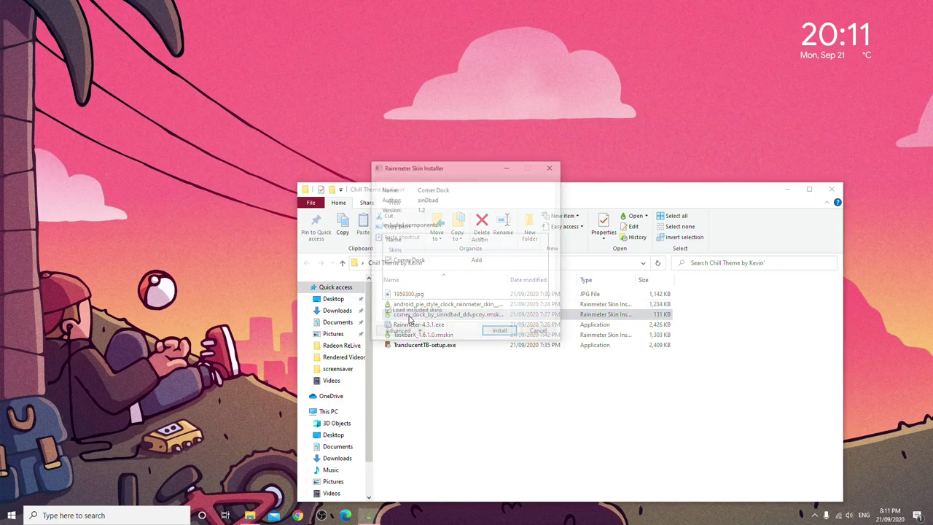
pyautogui.click(500, 333)
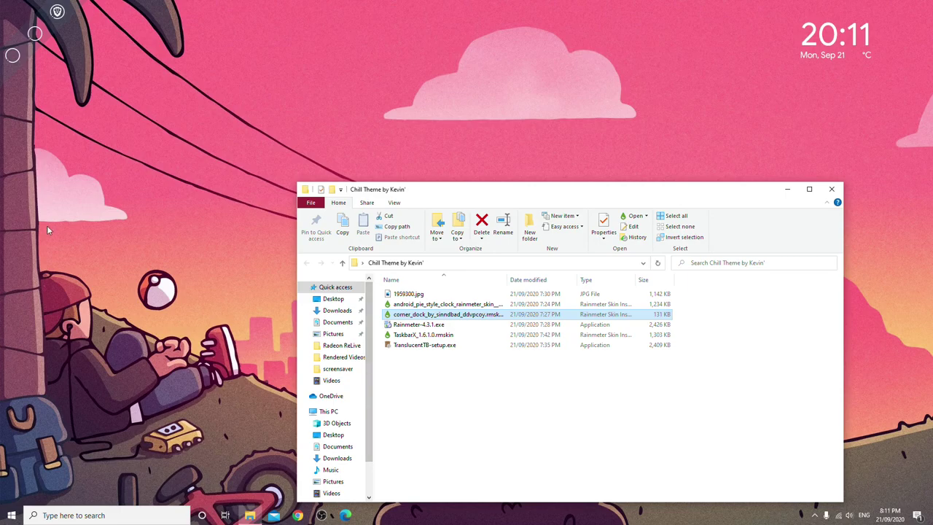
pyautogui.click(4, 73)
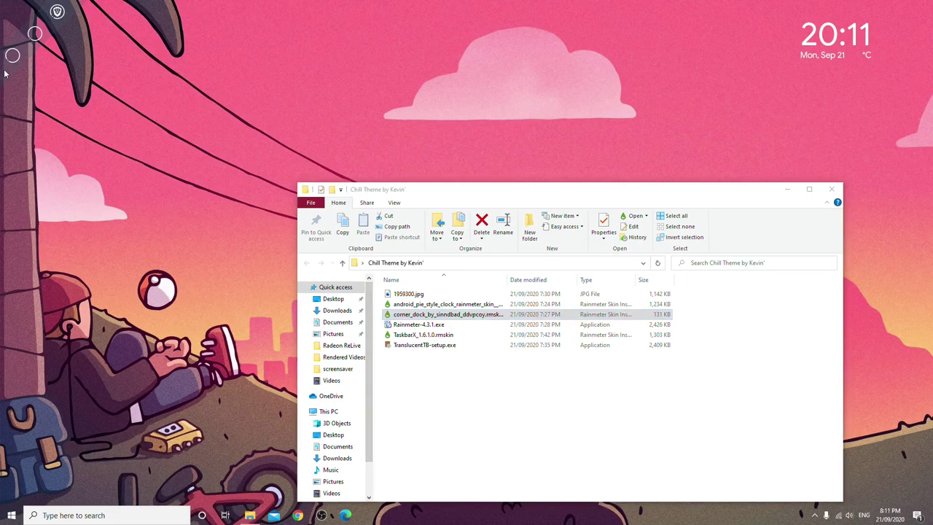
# Step: Turn off the Draggable setting of the Corner Dock skin
pyautogui.rightClick(48, 23)
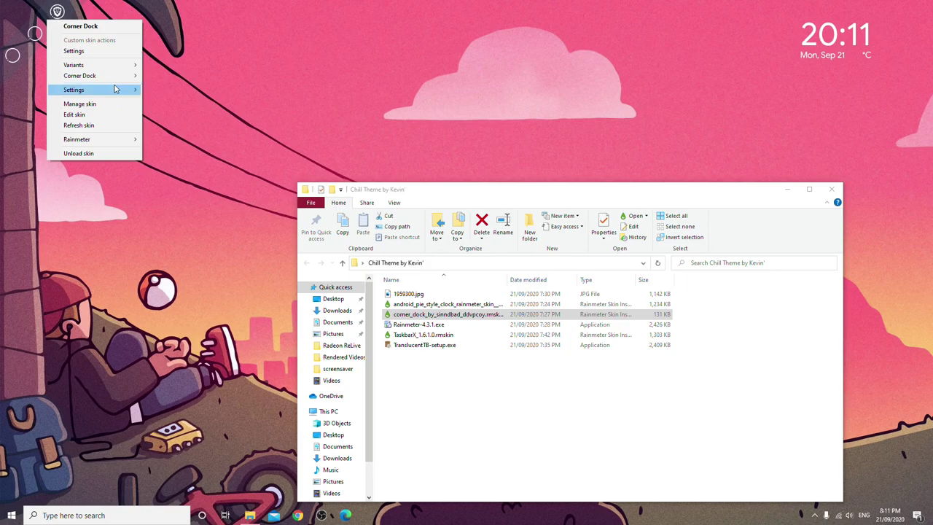
pyautogui.moveTo(117, 90)
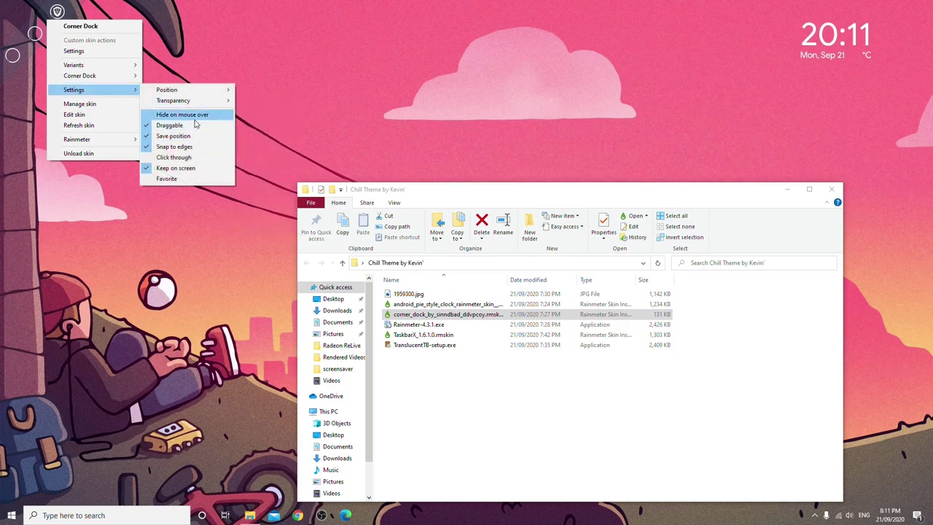
pyautogui.click(161, 124)
# Step: Open the Corner Dock's Settings.inc file and move its window clear of the dock
pyautogui.rightClick(57, 10)
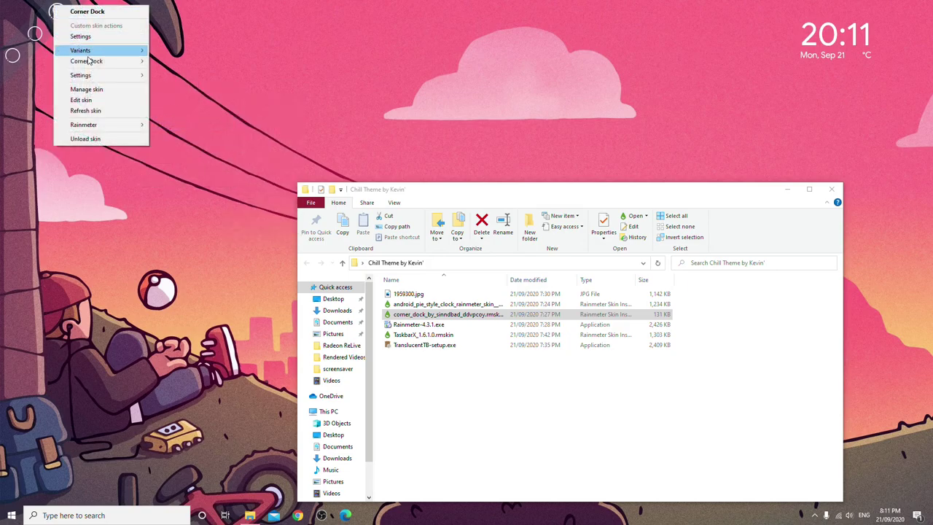
pyautogui.moveTo(94, 61)
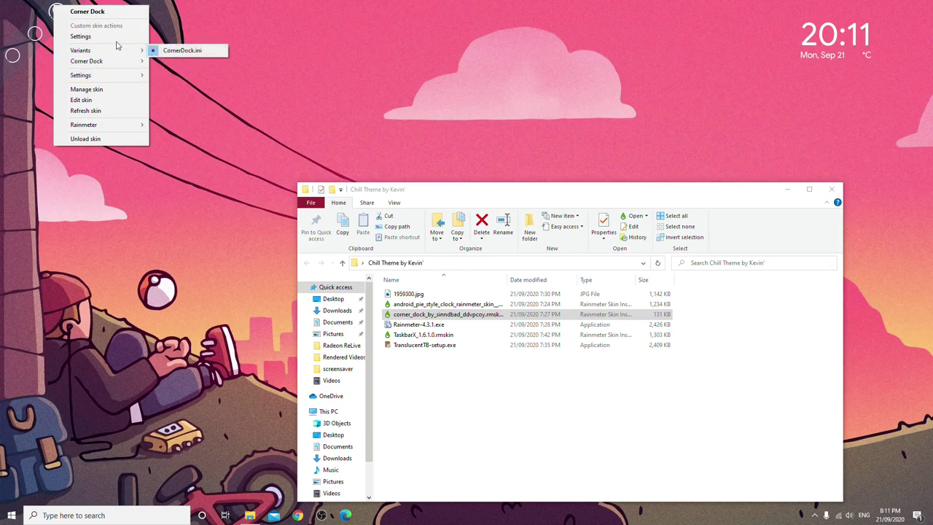
pyautogui.click(116, 36)
pyautogui.moveTo(201, 97); pyautogui.dragTo(611, 106)
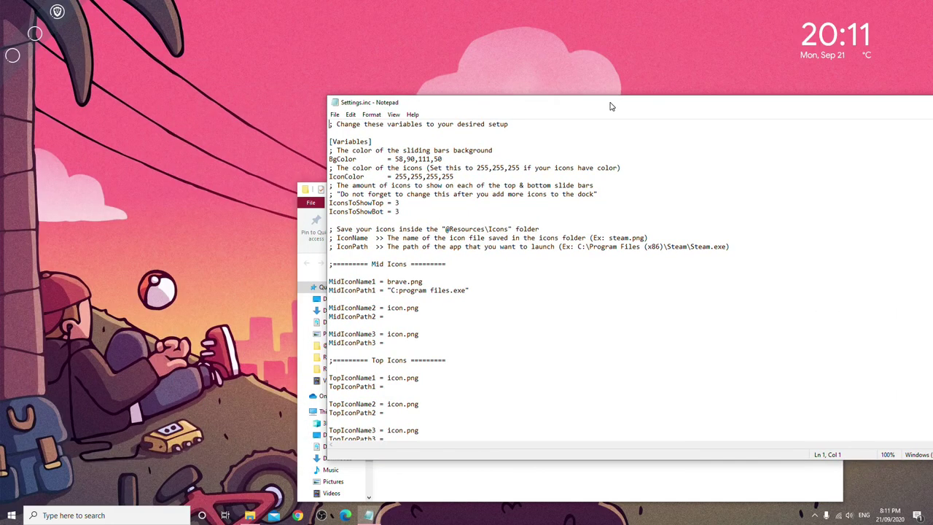
pyautogui.rightClick(58, 12)
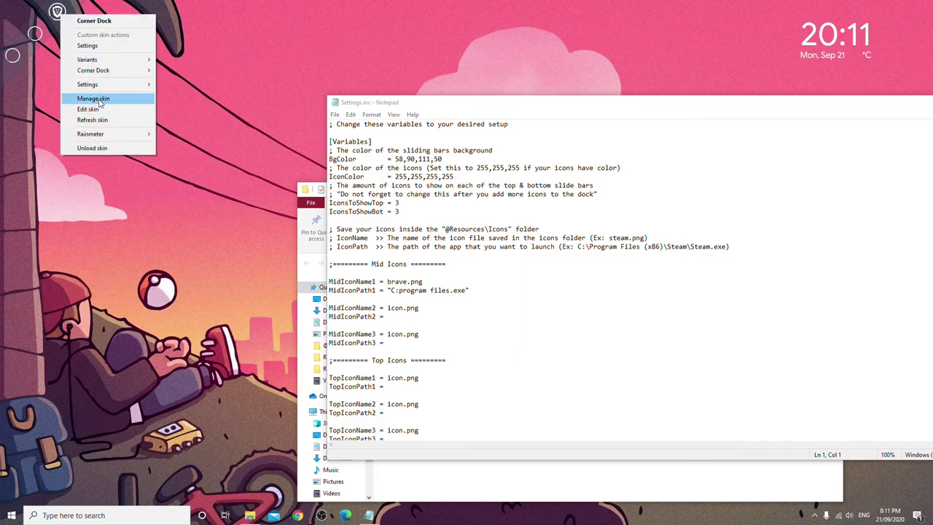
pyautogui.moveTo(124, 134)
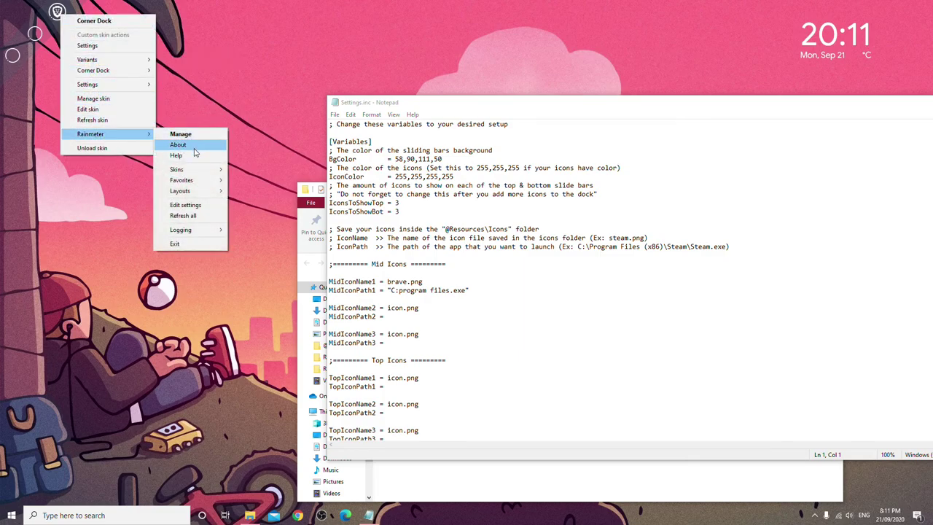
pyautogui.moveTo(187, 172)
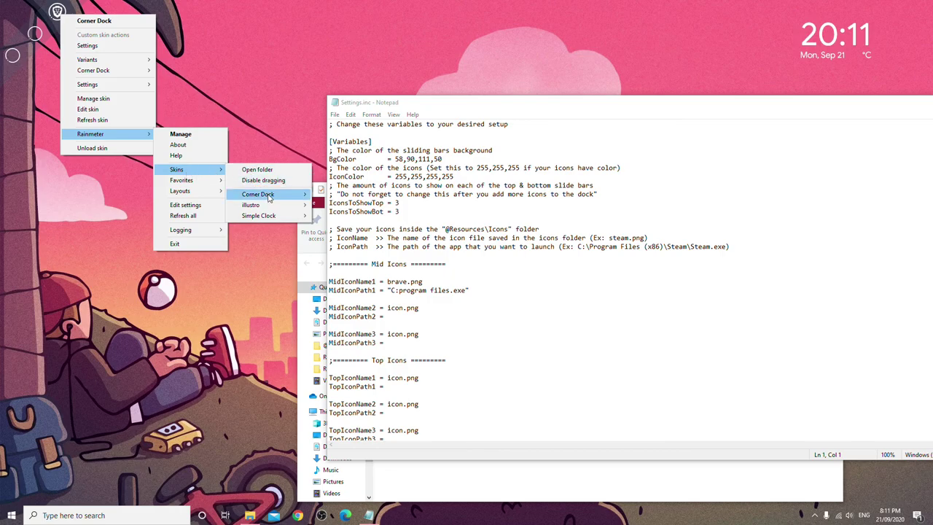
pyautogui.moveTo(269, 197)
pyautogui.click(269, 168)
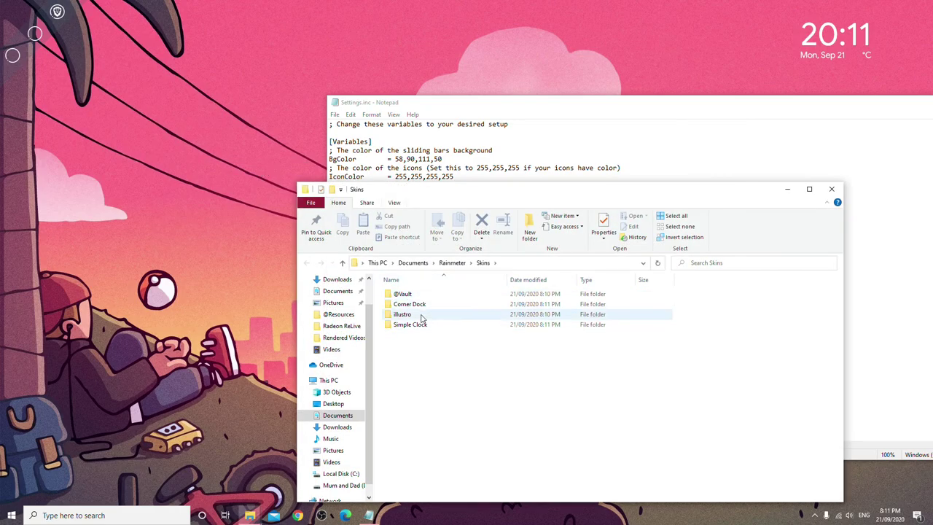
pyautogui.doubleClick(414, 305)
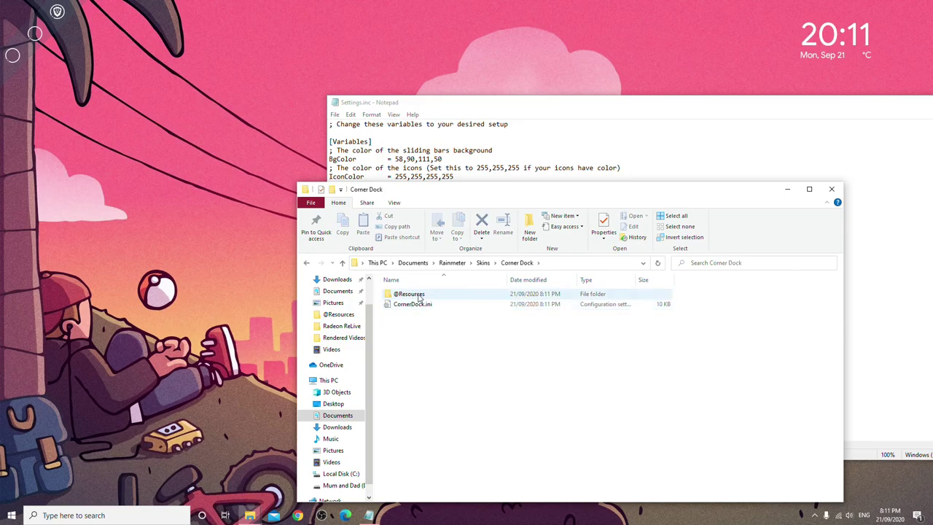
pyautogui.doubleClick(417, 295)
pyautogui.doubleClick(415, 295)
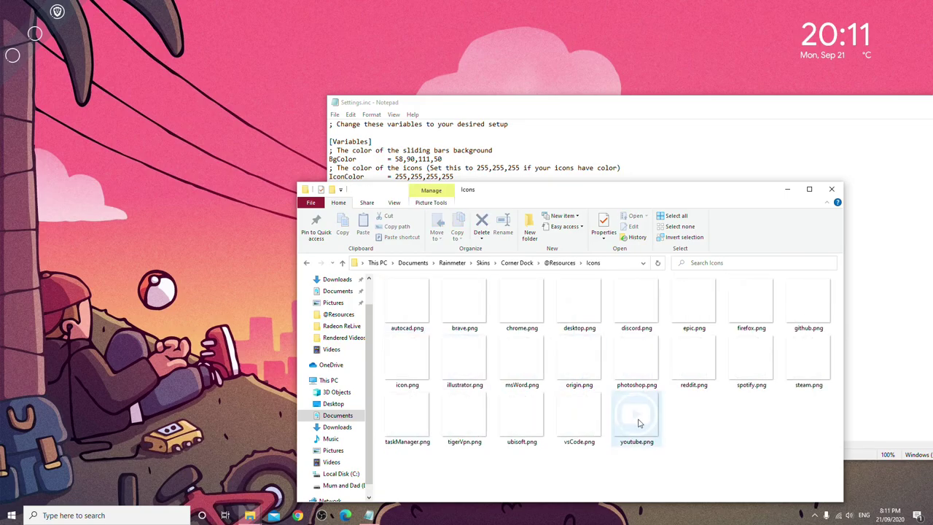
pyautogui.moveTo(682, 449); pyautogui.dragTo(672, 420)
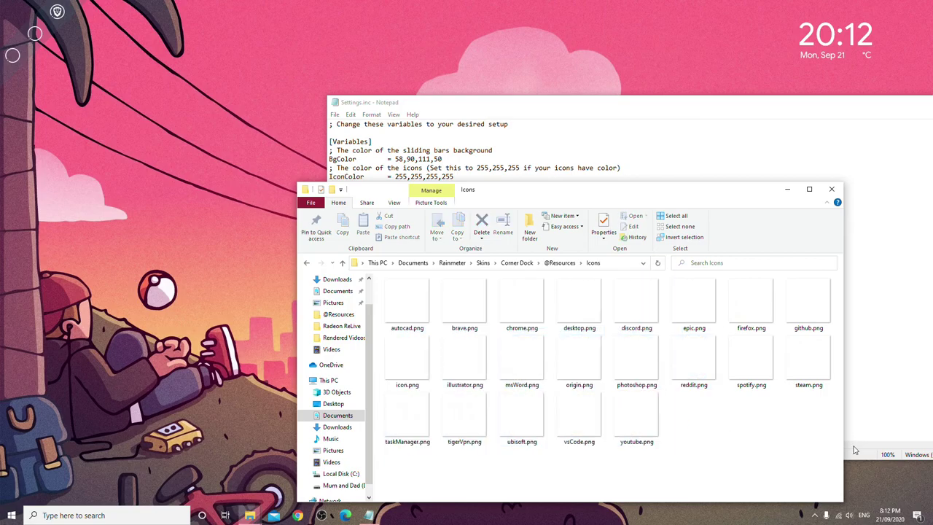
pyautogui.moveTo(835, 460); pyautogui.dragTo(171, 271)
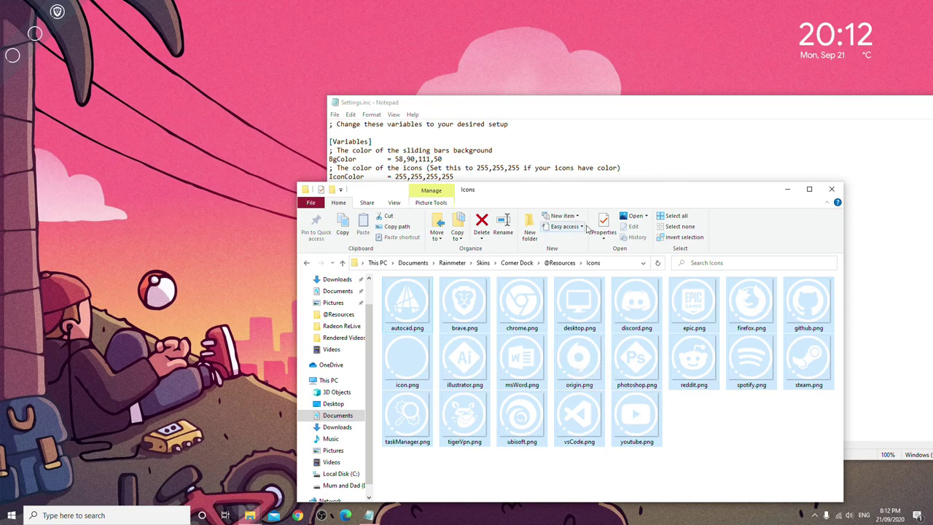
# Step: Place the Settings.inc window beside the Icons folder and set MidIconName1 to chrome.png
pyautogui.click(501, 111)
pyautogui.moveTo(527, 106); pyautogui.dragTo(828, 89)
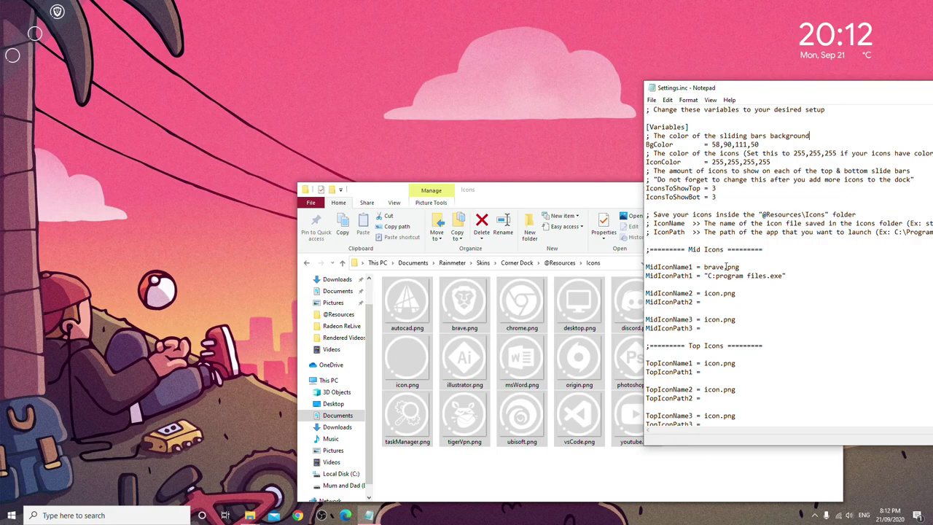
pyautogui.moveTo(706, 268); pyautogui.dragTo(705, 275)
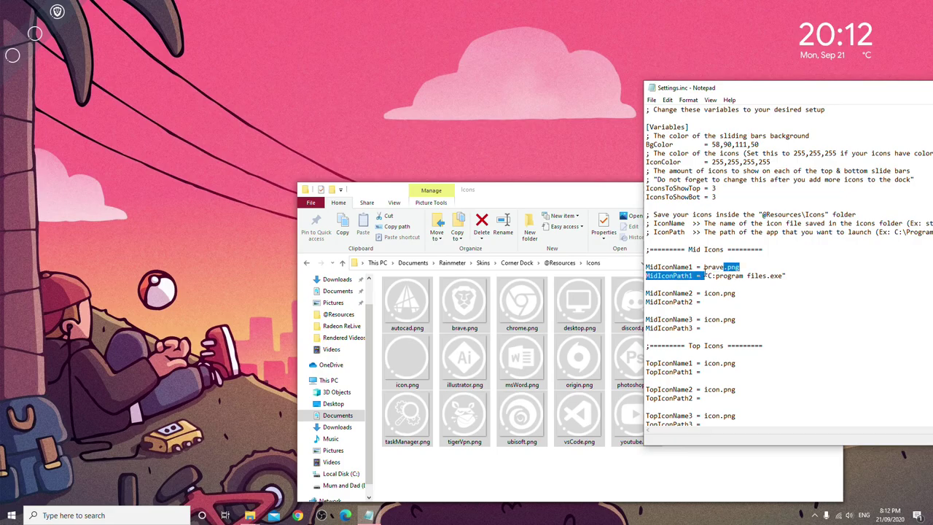
pyautogui.click(700, 266)
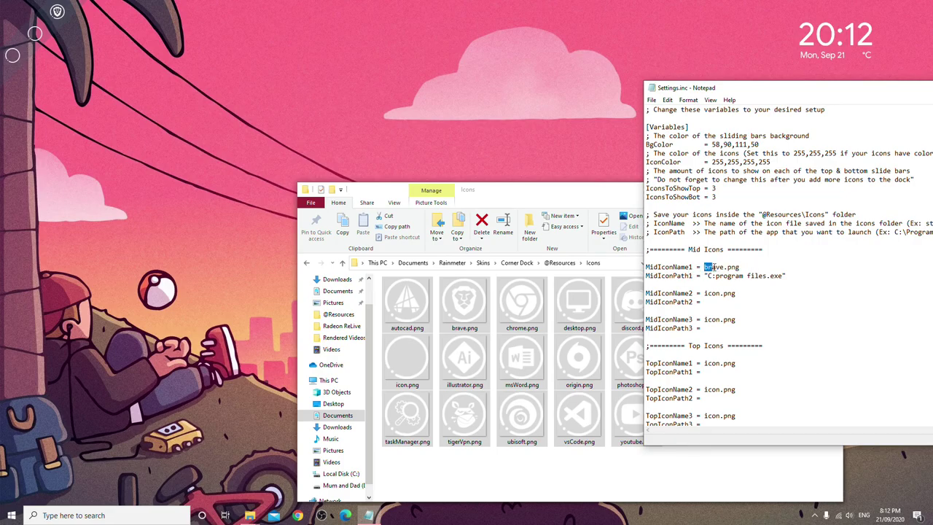
pyautogui.write('chrom')
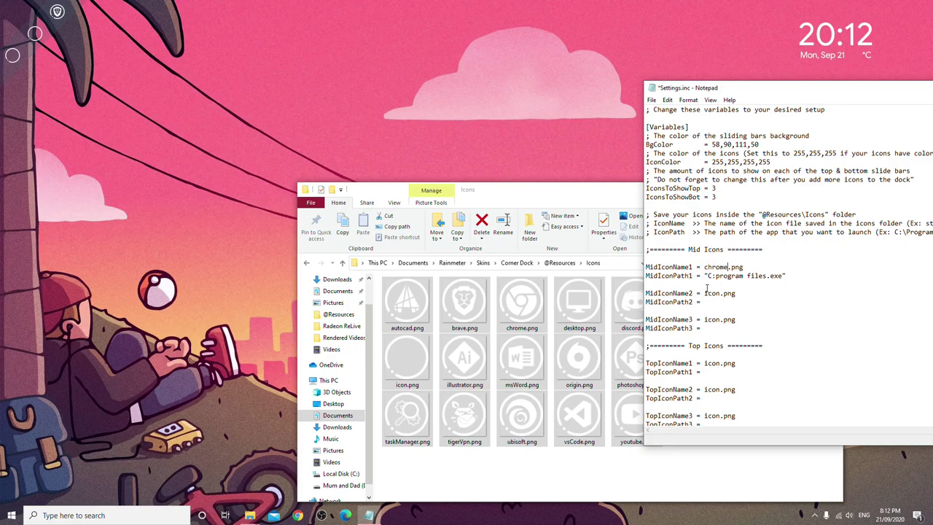
# Step: Search Windows for chrome and follow the Google Chrome shortcut to the folder containing chrome.exe
pyautogui.click(12, 515)
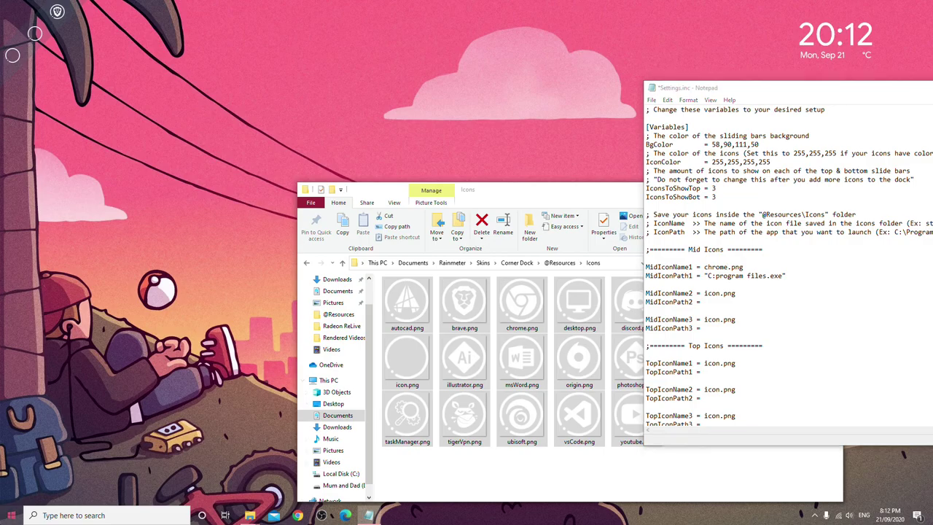
pyautogui.write('chrome')
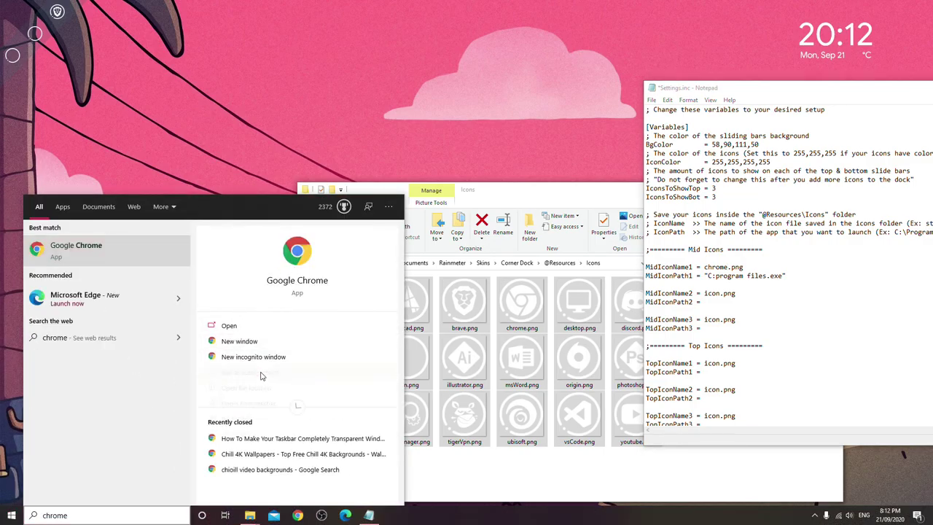
pyautogui.click(296, 373)
pyautogui.click(256, 387)
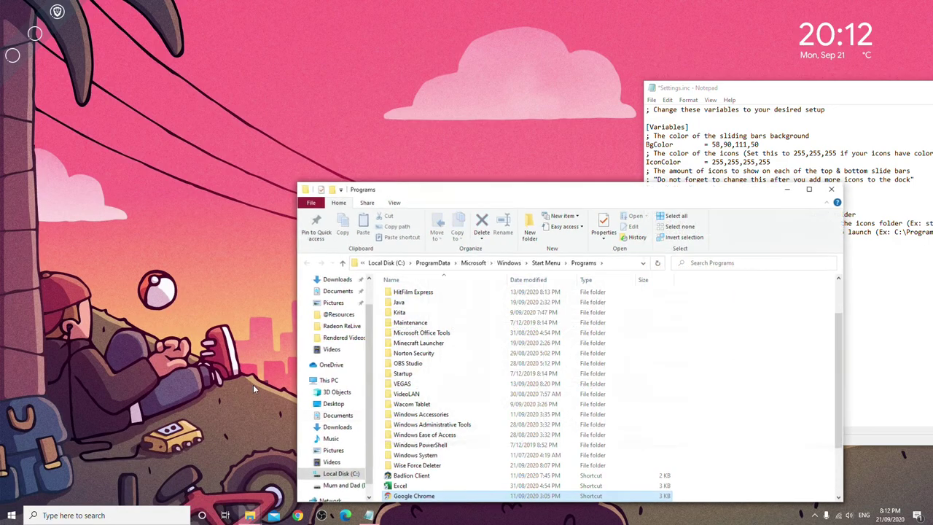
pyautogui.rightClick(405, 496)
pyautogui.click(432, 279)
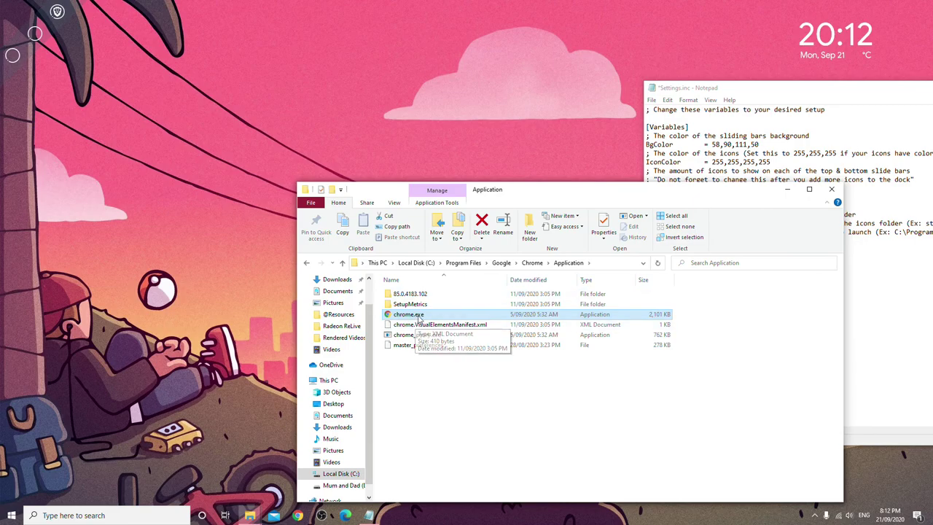
# Step: Extend the Application folder's address to chrome.exe and copy the full path C:\Program Files\Google\Chrome\Application\chrome.exe
pyautogui.click(616, 267)
pyautogui.click(589, 266)
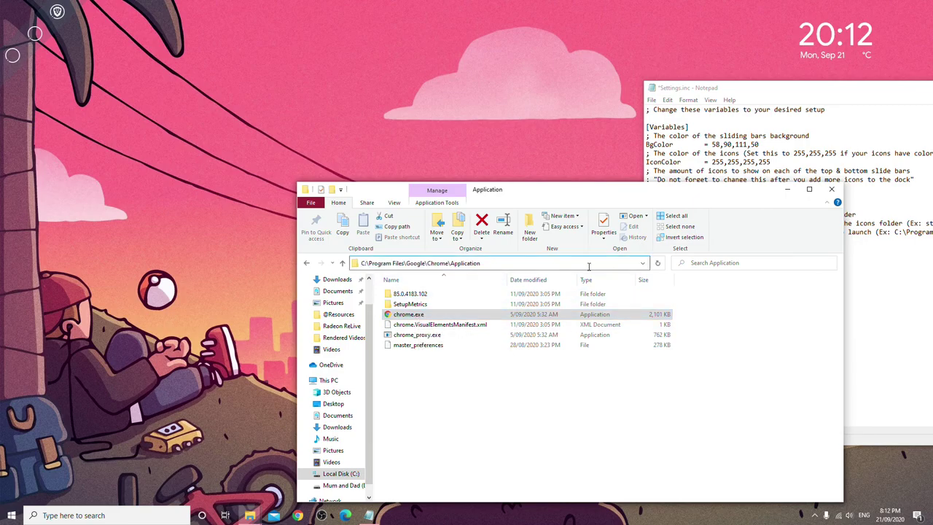
pyautogui.write('\\')
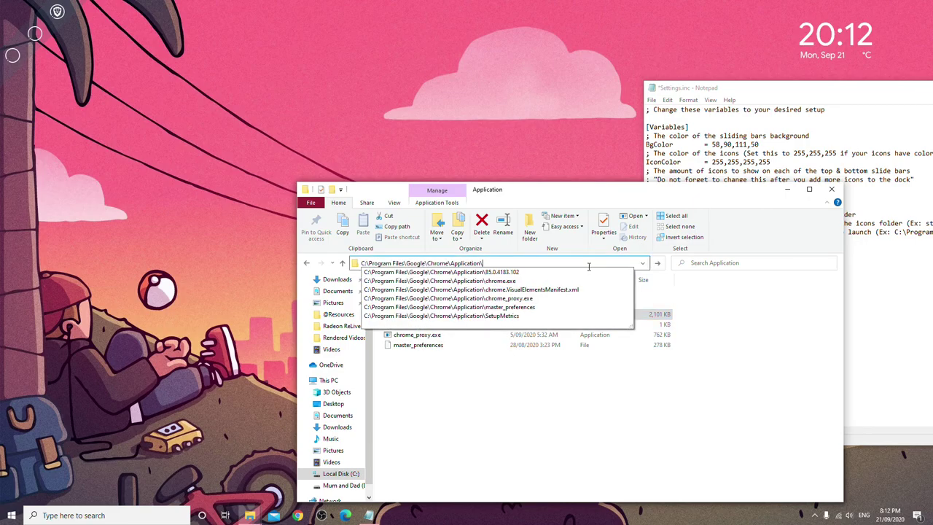
pyautogui.click(542, 282)
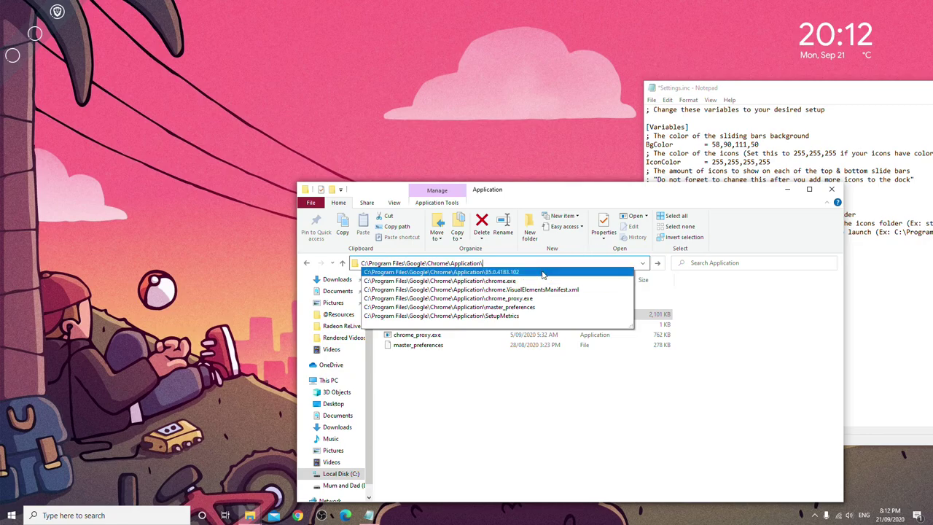
pyautogui.moveTo(250, 514)
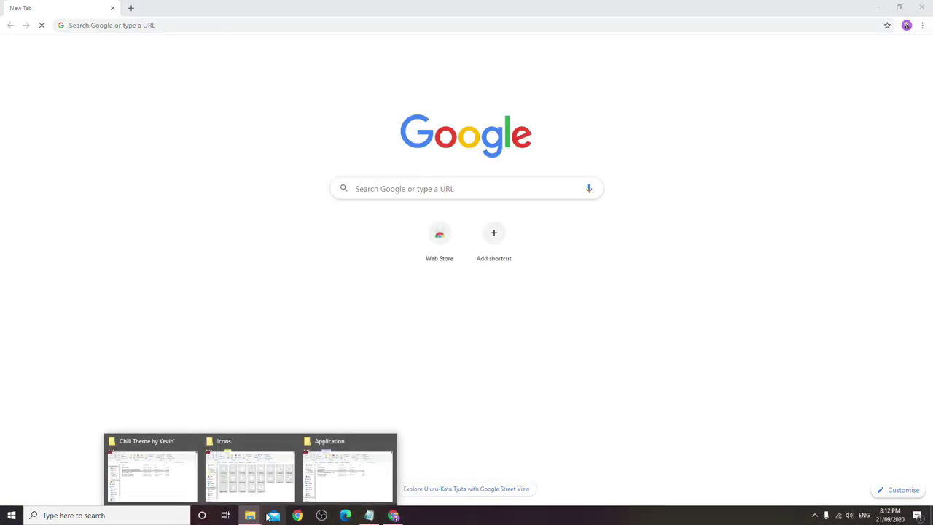
pyautogui.click(313, 485)
pyautogui.click(595, 262)
pyautogui.hotkey('ctrl', 'c')
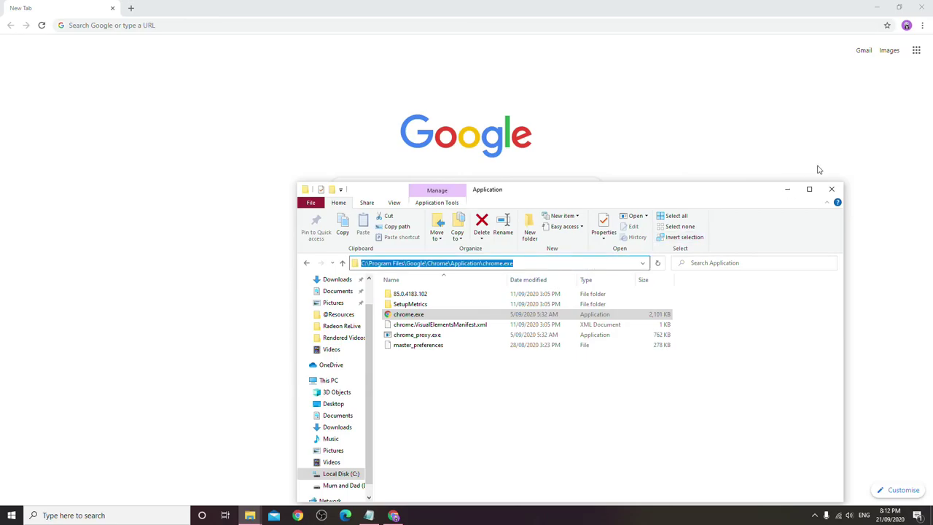
# Step: Close Chrome and replace the MidIconPath1 value in Settings.inc with the copied chrome.exe path, keeping it in quotation marks
pyautogui.click(922, 7)
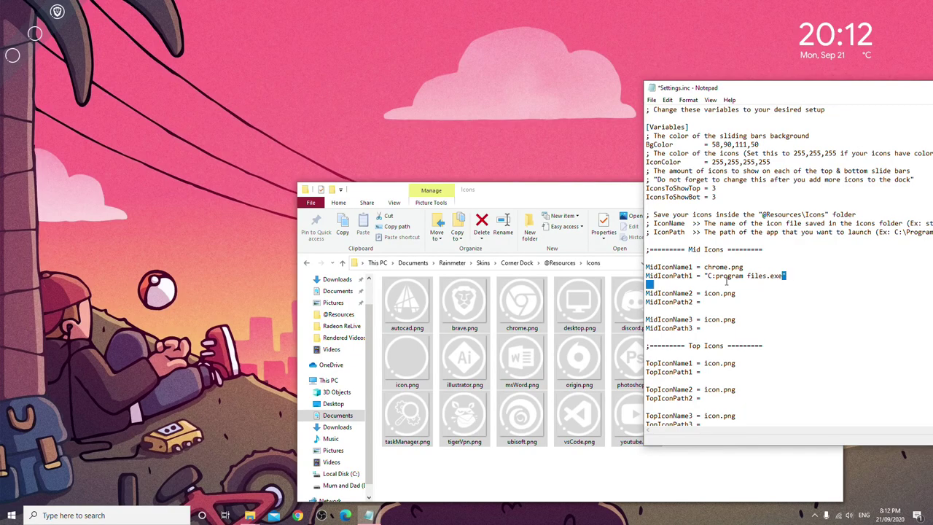
pyautogui.moveTo(783, 279); pyautogui.dragTo(704, 279)
pyautogui.hotkey('ctrl', 'v')
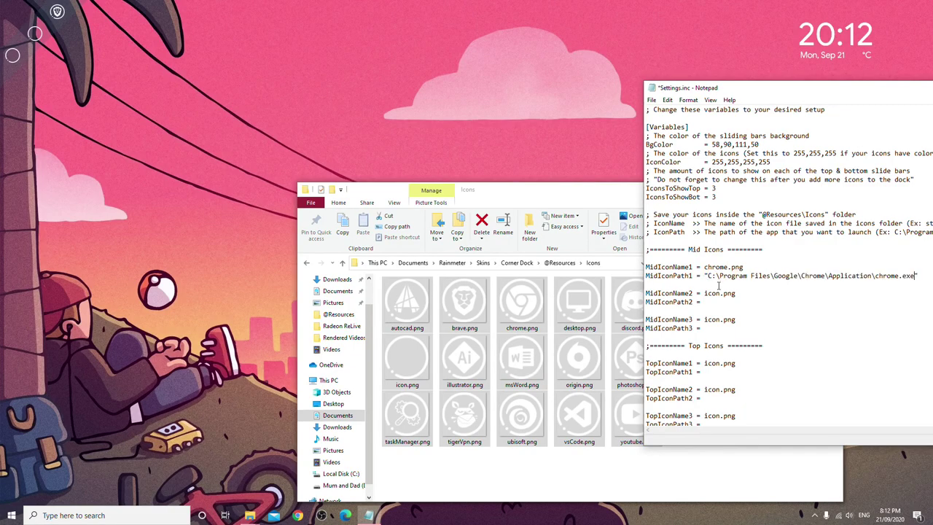
# Step: Set MidIconName2 to spotify.png in Settings.inc
pyautogui.moveTo(725, 295)
pyautogui.mouseDown()
pyautogui.moveTo(706, 302)
pyautogui.moveTo(709, 293)
pyautogui.mouseUp()
pyautogui.click(712, 296)
pyautogui.write('spotify')
pyautogui.scroll(-9, 733, 363)
pyautogui.scroll(9, 733, 363)
# Step: Search Windows for Spotify and follow its shortcut to the folder containing Spotify.exe
pyautogui.click(730, 306)
pyautogui.press('super')
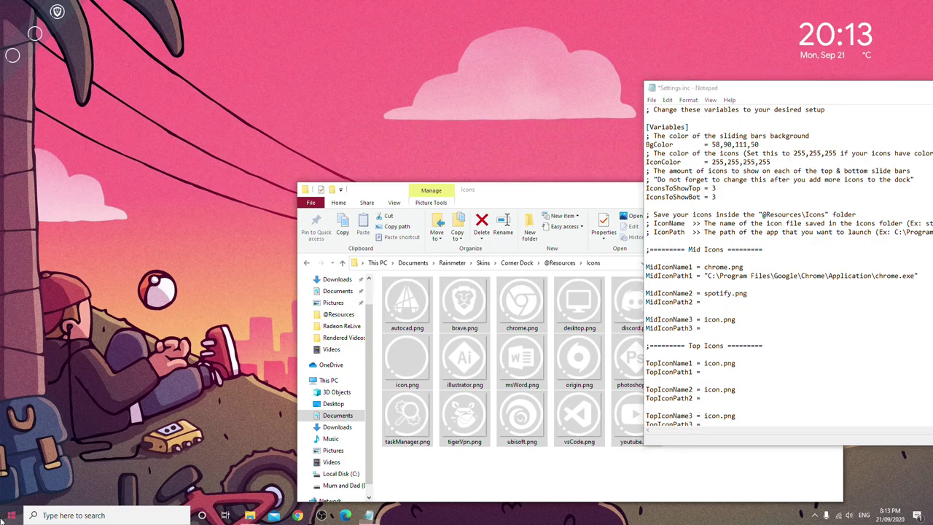
pyautogui.write('spot')
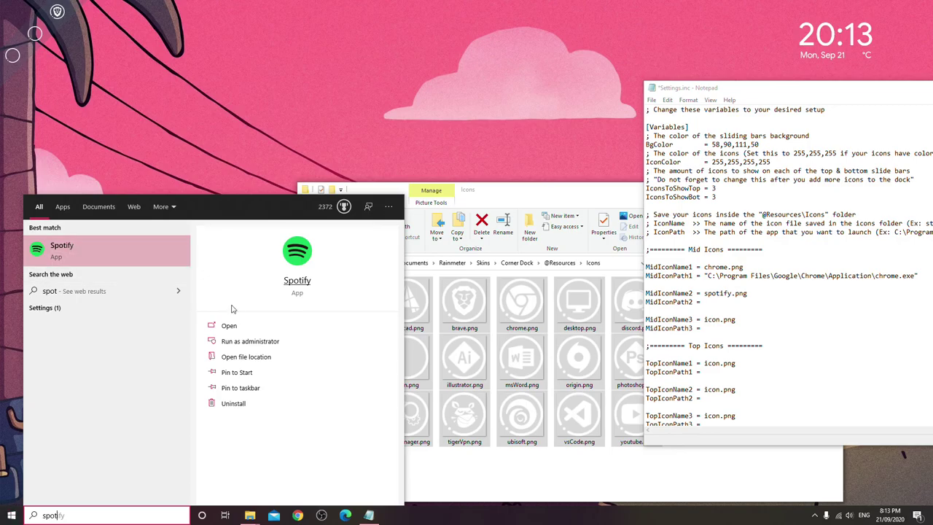
pyautogui.click(257, 359)
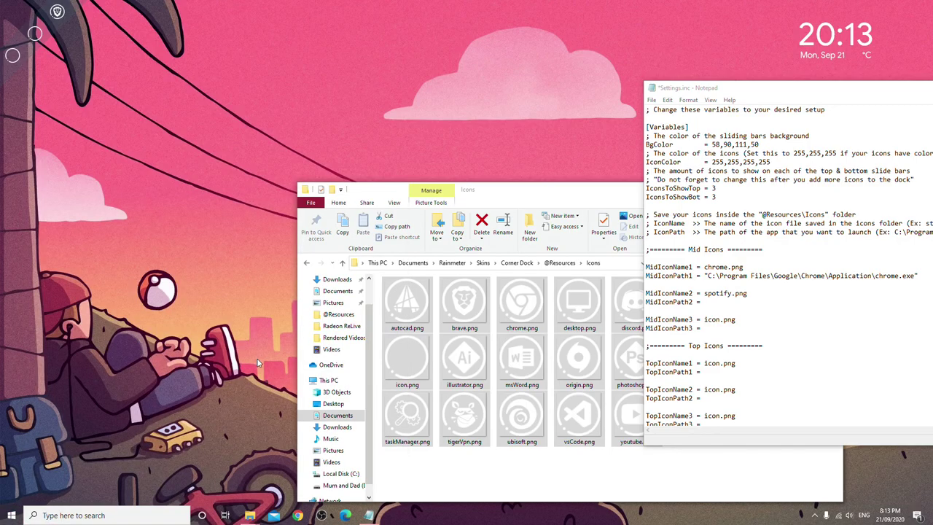
pyautogui.rightClick(422, 406)
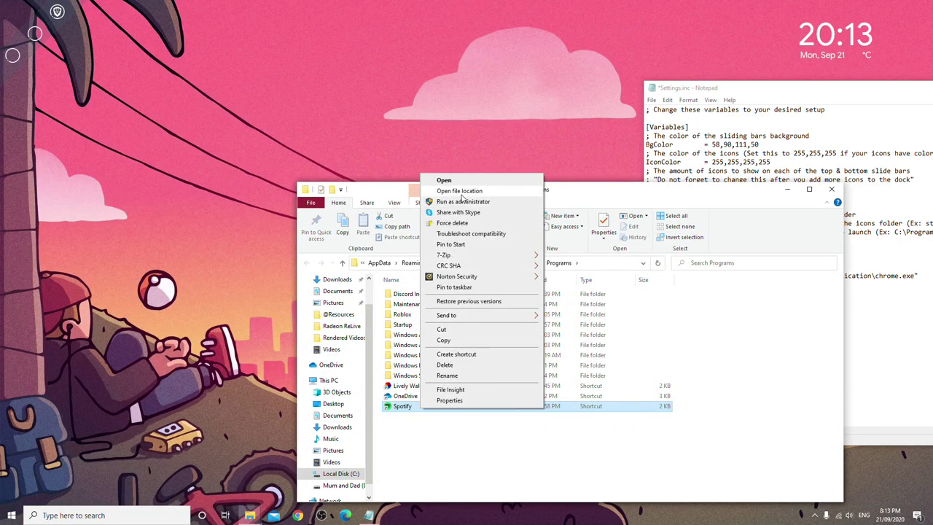
pyautogui.click(459, 190)
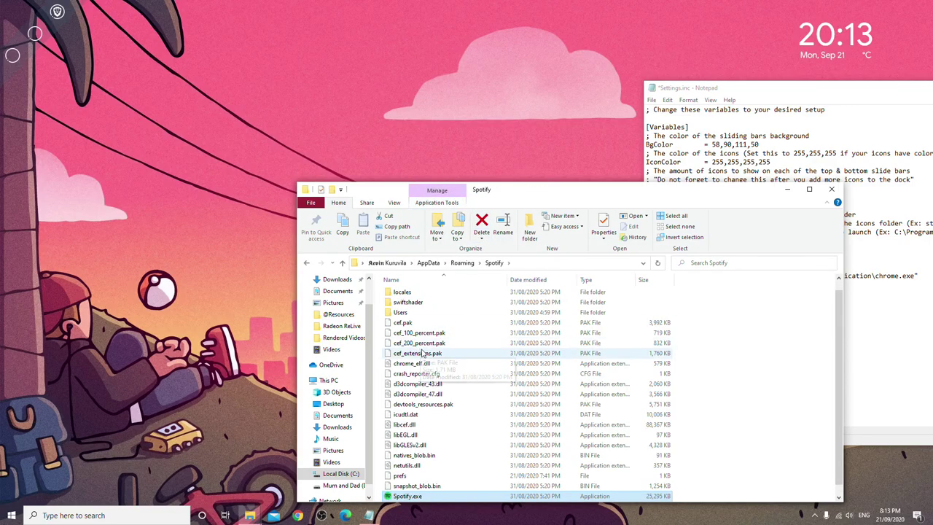
# Step: Extend the Spotify folder's address to Spotify.exe and close the Spotify window that it launches
pyautogui.click(524, 264)
pyautogui.click(543, 261)
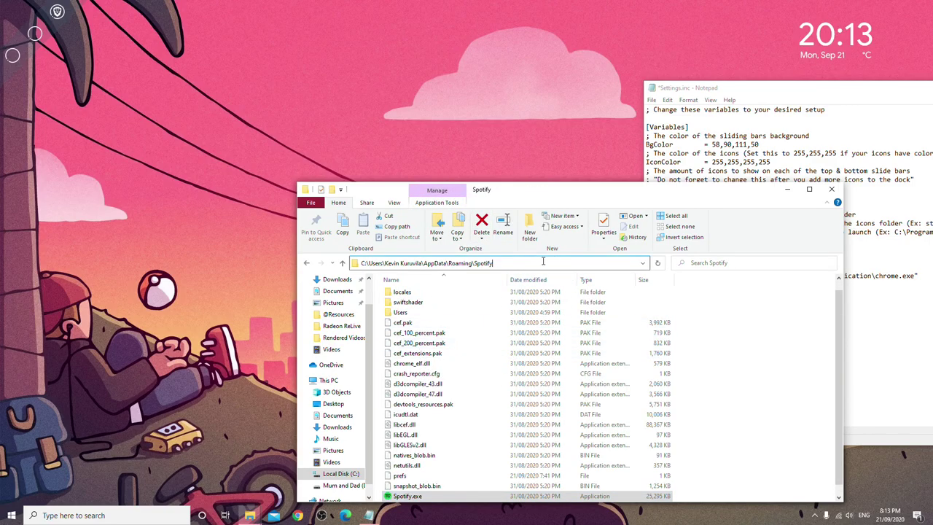
pyautogui.write('\\')
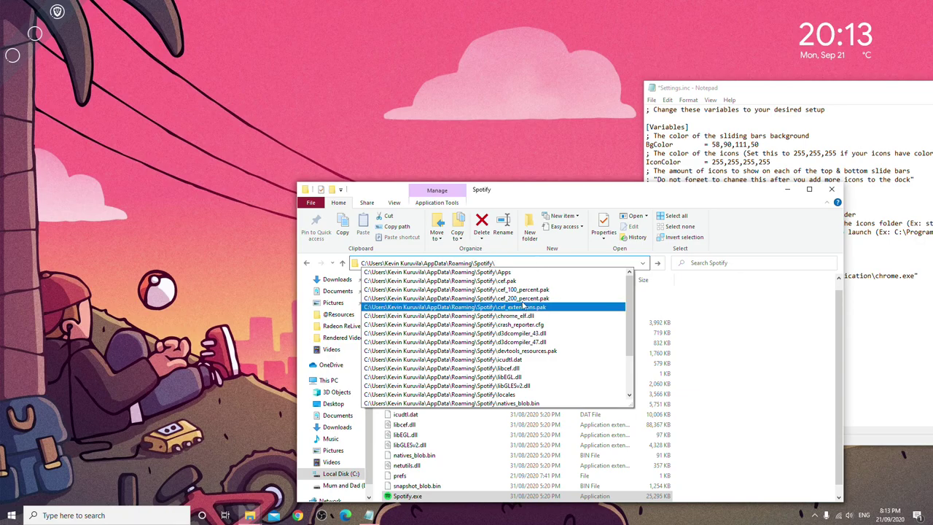
pyautogui.write('spo')
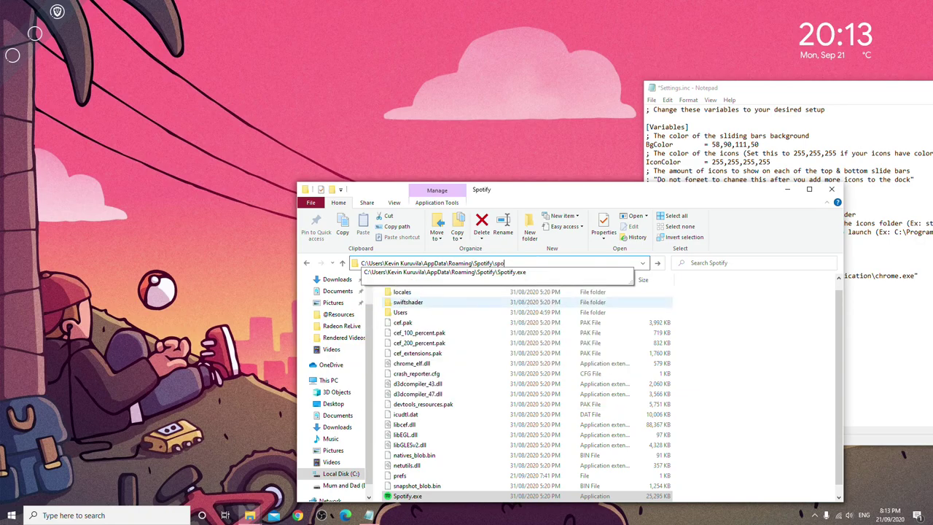
pyautogui.click(607, 272)
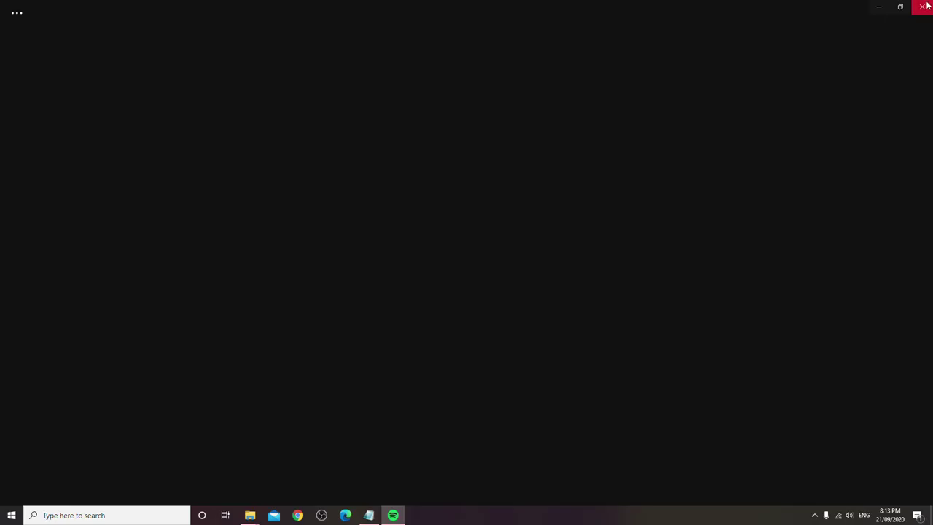
pyautogui.click(922, 6)
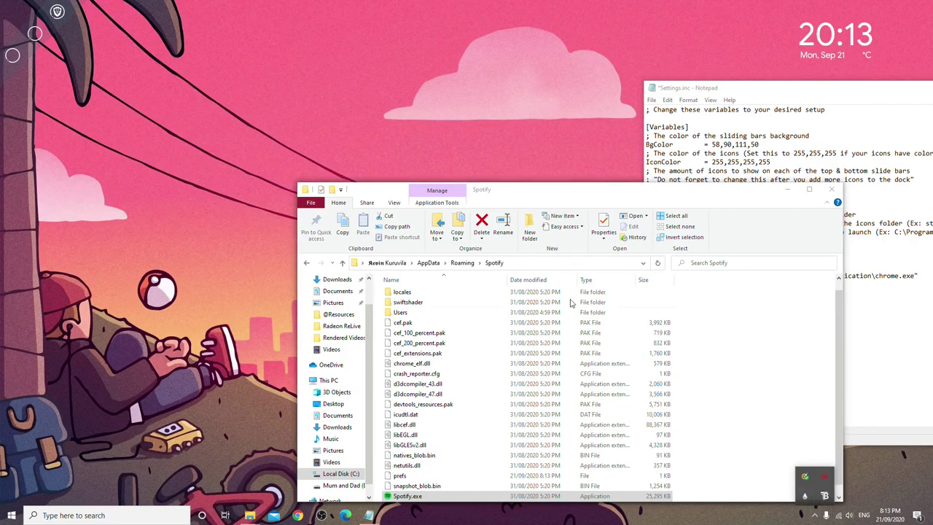
# Step: Copy the full path of Spotify.exe, close the folder window and paste the path as the MidIconPath2 value in Settings.inc
pyautogui.click(523, 264)
pyautogui.hotkey('ctrl', 'c')
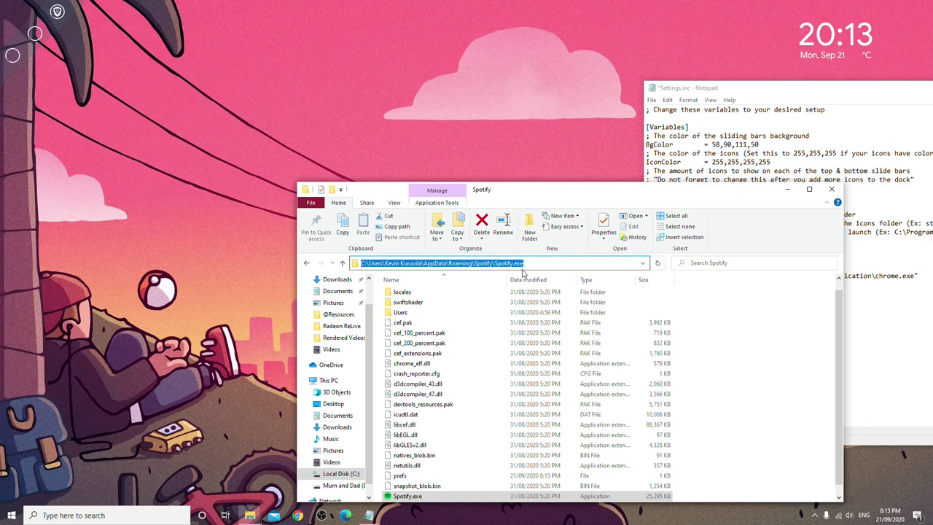
pyautogui.click(832, 189)
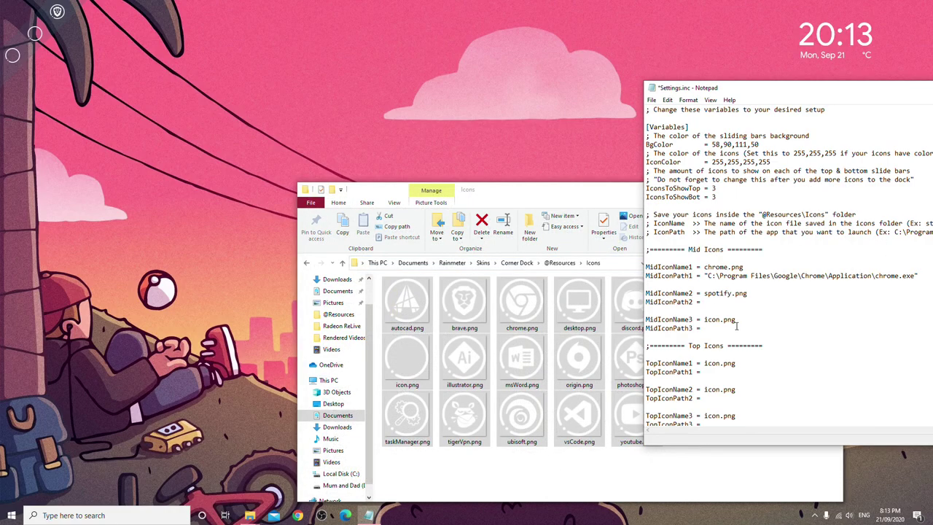
pyautogui.hotkey('ctrl', 'v')
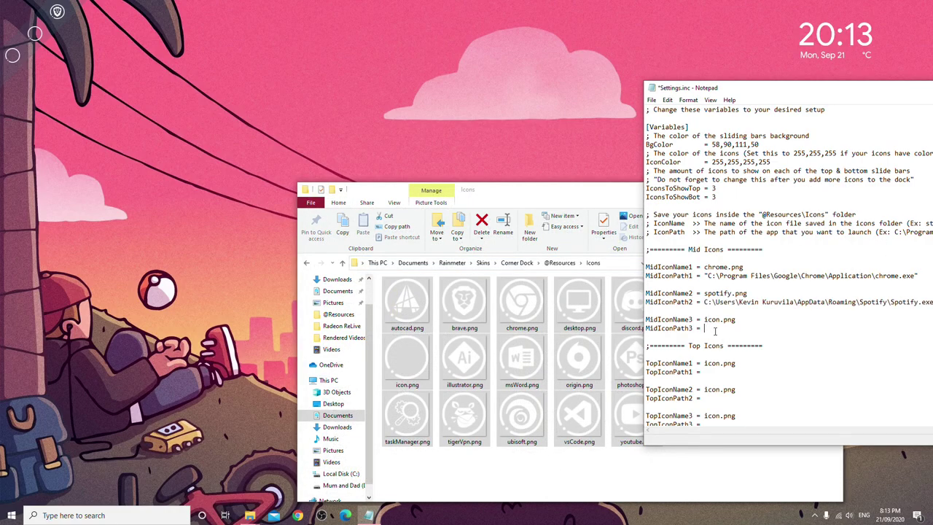
pyautogui.hotkey('ctrl', 'v')
pyautogui.scroll(-3, 715, 321)
pyautogui.scroll(2, 717, 311)
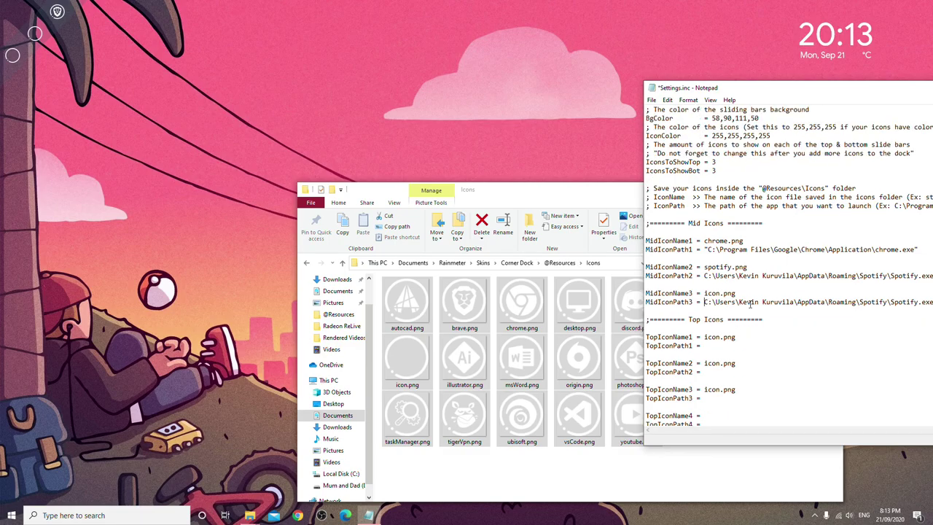
pyautogui.write('"')
pyautogui.press('BackSpace')
pyautogui.hotkey('shift', 'Right')
pyautogui.scroll(-5, 766, 311)
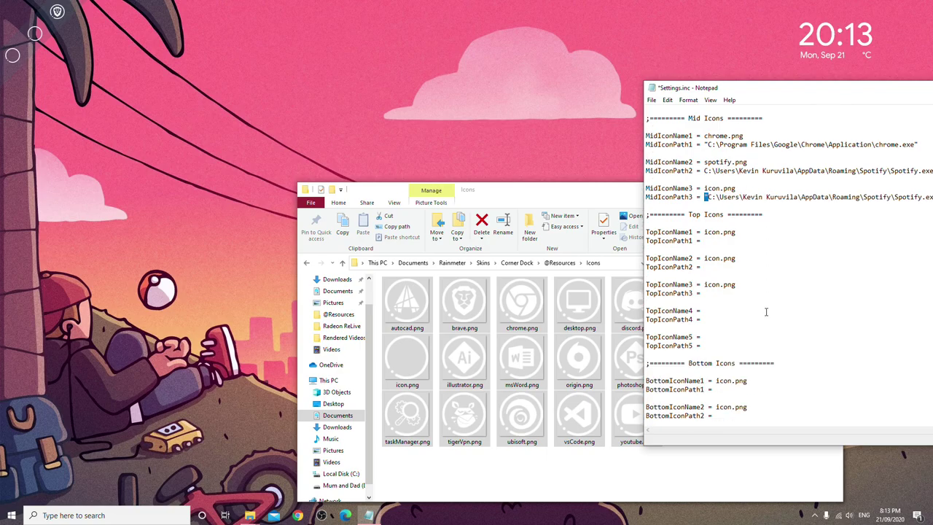
pyautogui.scroll(3, 757, 310)
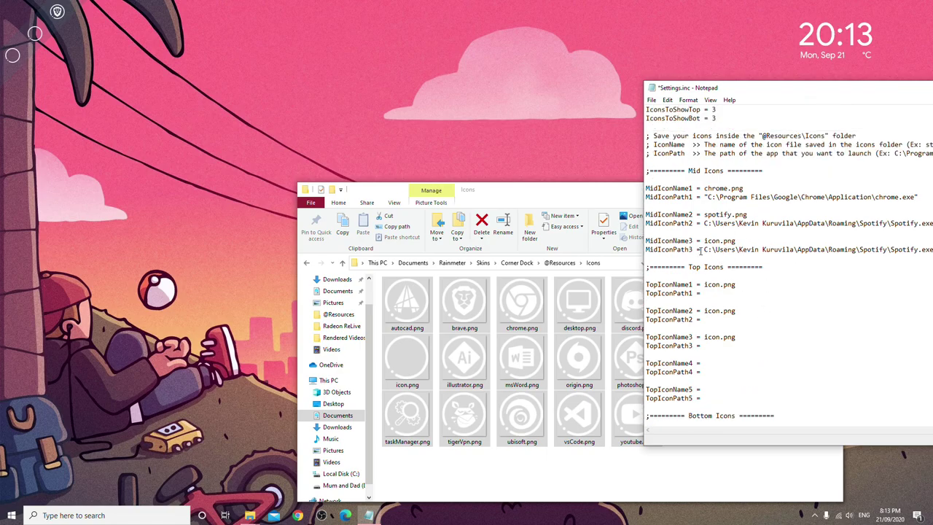
pyautogui.moveTo(704, 249); pyautogui.dragTo(737, 240)
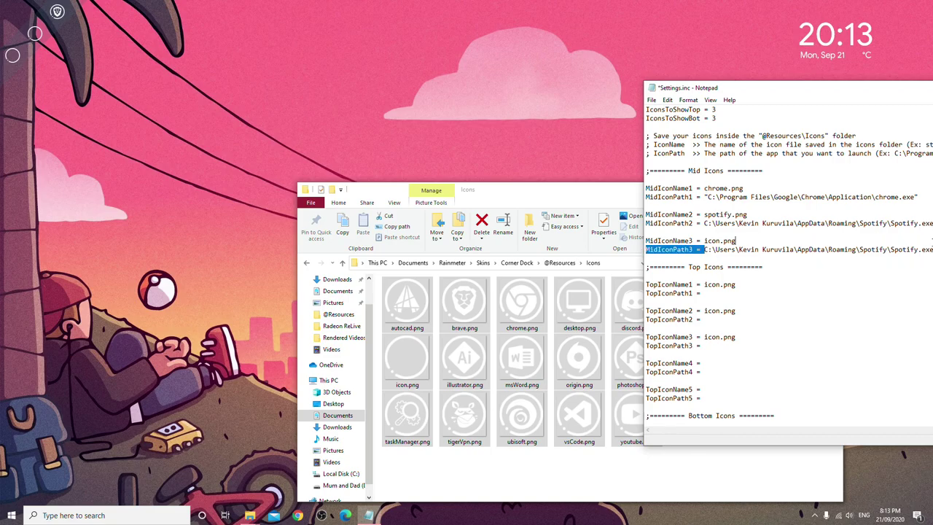
pyautogui.moveTo(779, 90); pyautogui.dragTo(524, 46)
pyautogui.moveTo(681, 206); pyautogui.dragTo(447, 207)
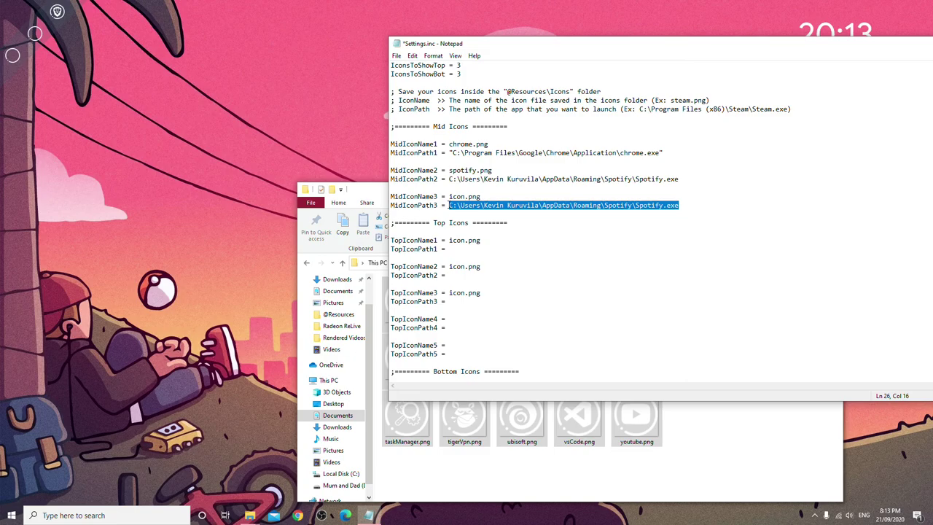
pyautogui.press('BackSpace')
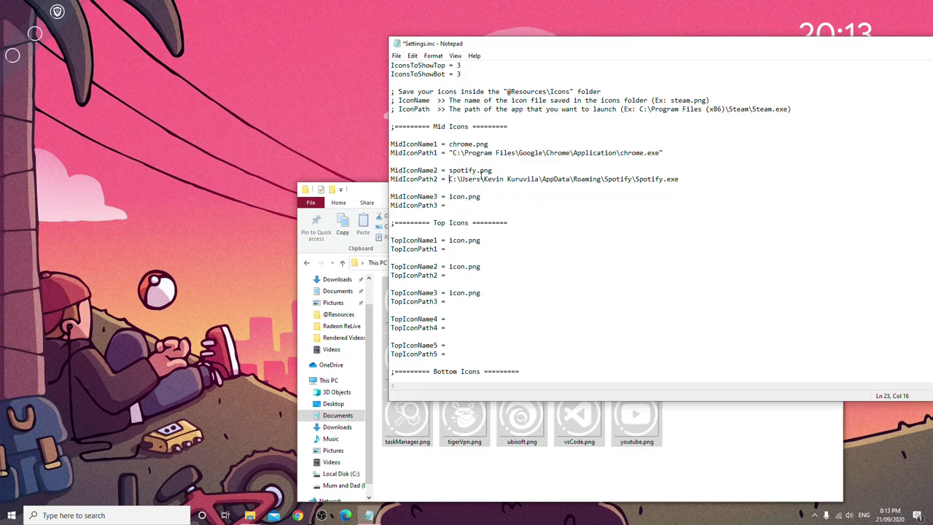
# Step: Enclose the Spotify.exe path of MidIconPath2 in quotation marks
pyautogui.write('"')
pyautogui.click(684, 178)
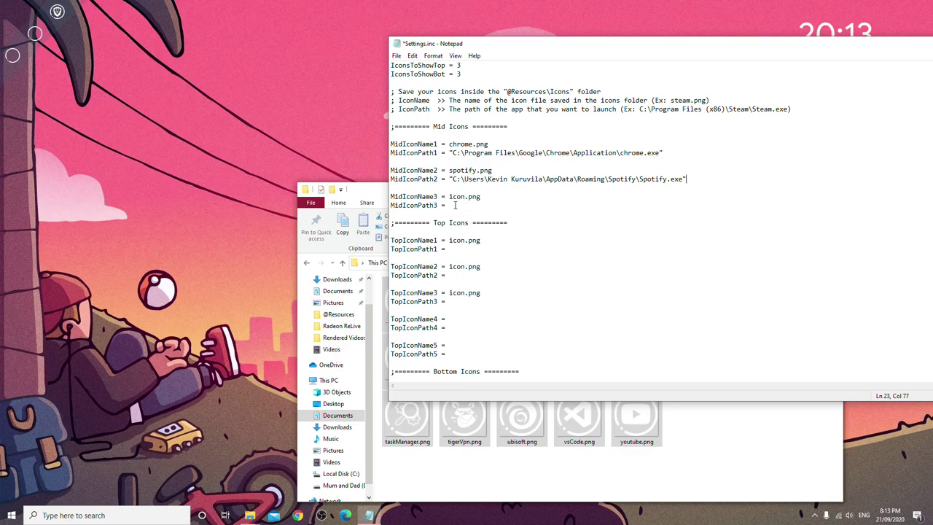
# Step: Set MidIconName3 to msWord.png in Settings.inc
pyautogui.moveTo(449, 197); pyautogui.dragTo(465, 191)
pyautogui.write('msWor')
pyautogui.press('BackSpace')
pyautogui.press('BackSpace')
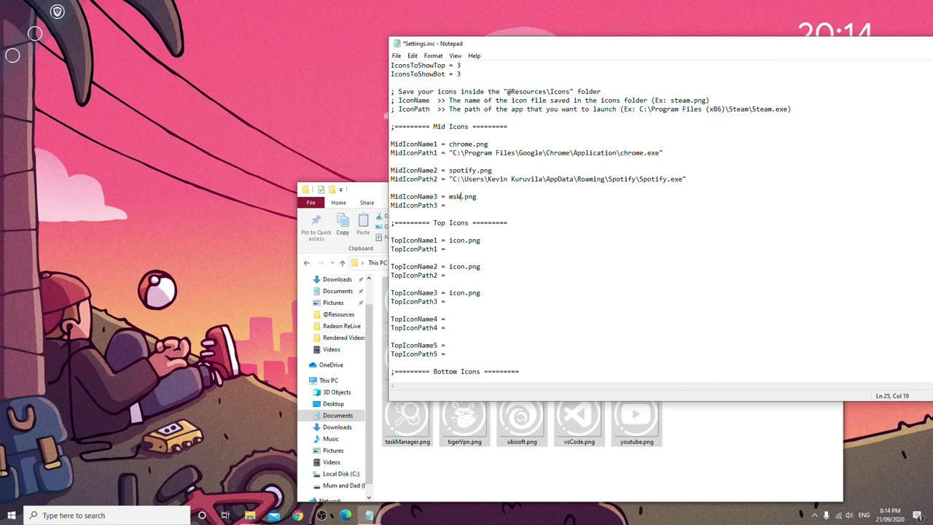
pyautogui.write('ord')
# Step: Search Windows for Word and follow its shortcut to the Office16 folder containing WINWORD.EXE
pyautogui.click(11, 514)
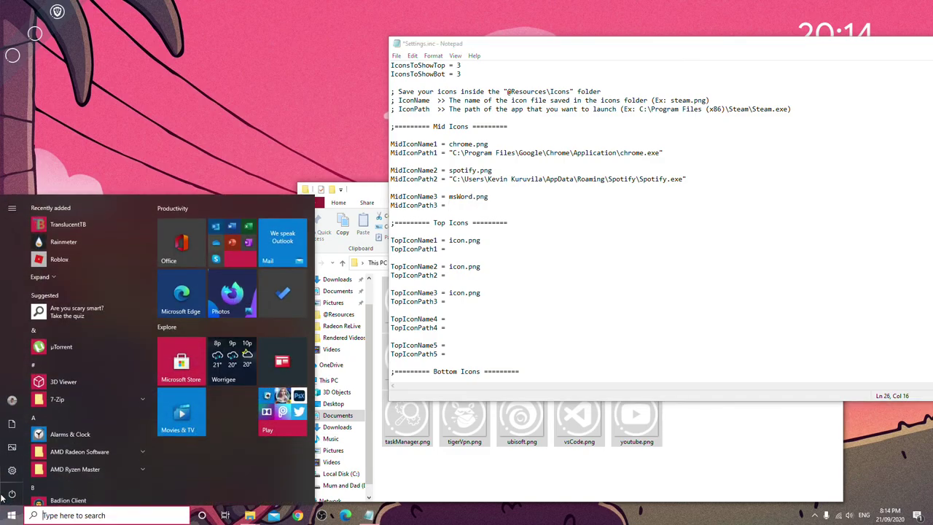
pyautogui.write('wi')
pyautogui.press('BackSpace')
pyautogui.press('BackSpace')
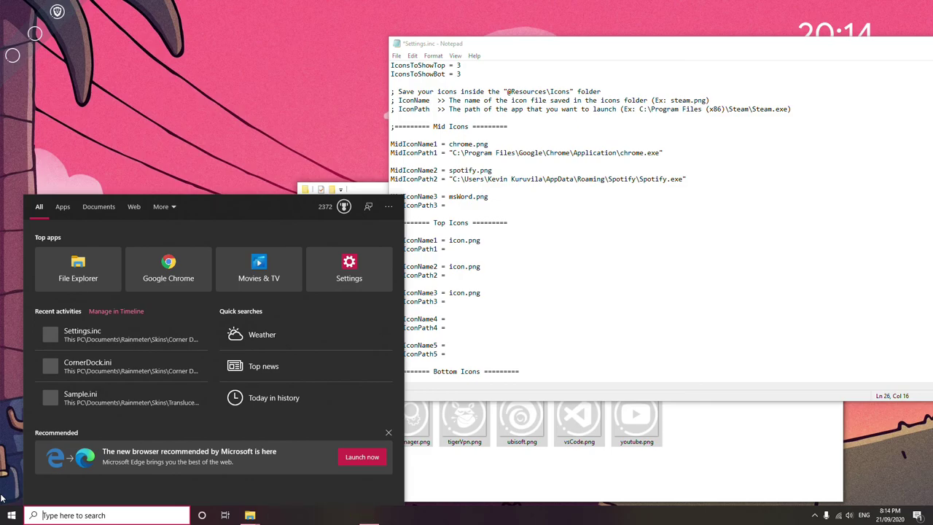
pyautogui.write('wor')
pyautogui.click(296, 342)
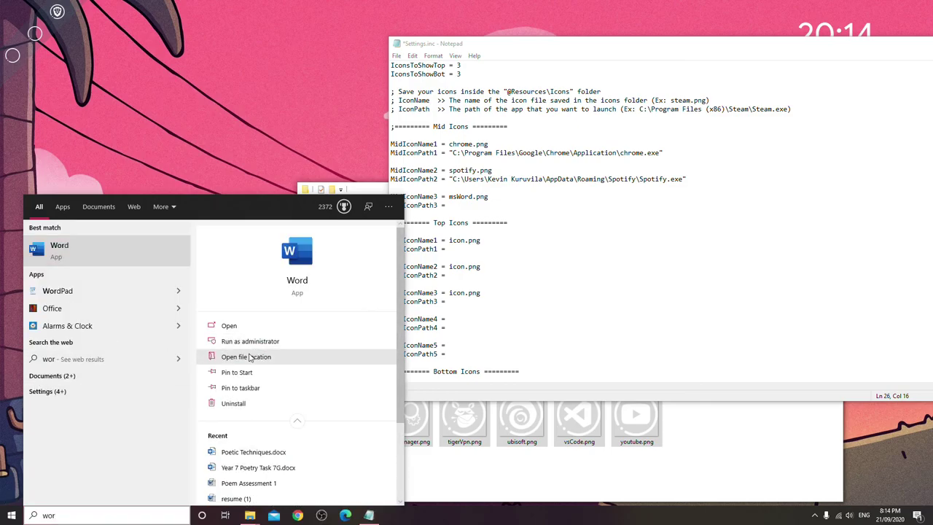
pyautogui.click(248, 358)
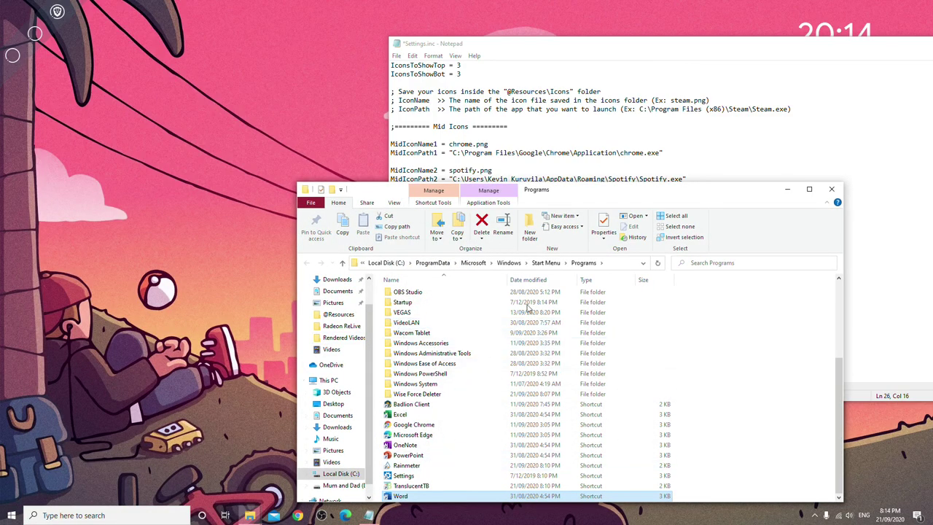
pyautogui.rightClick(503, 497)
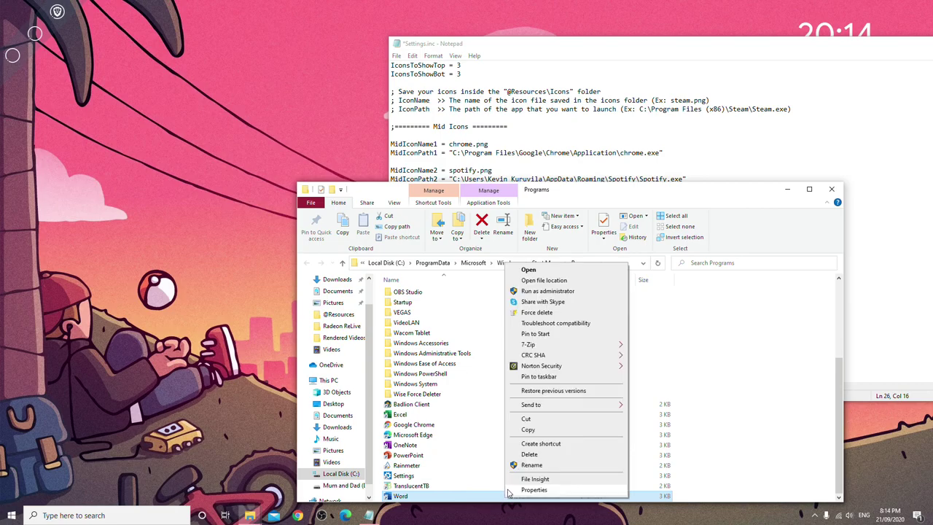
pyautogui.click(540, 290)
pyautogui.click(904, 207)
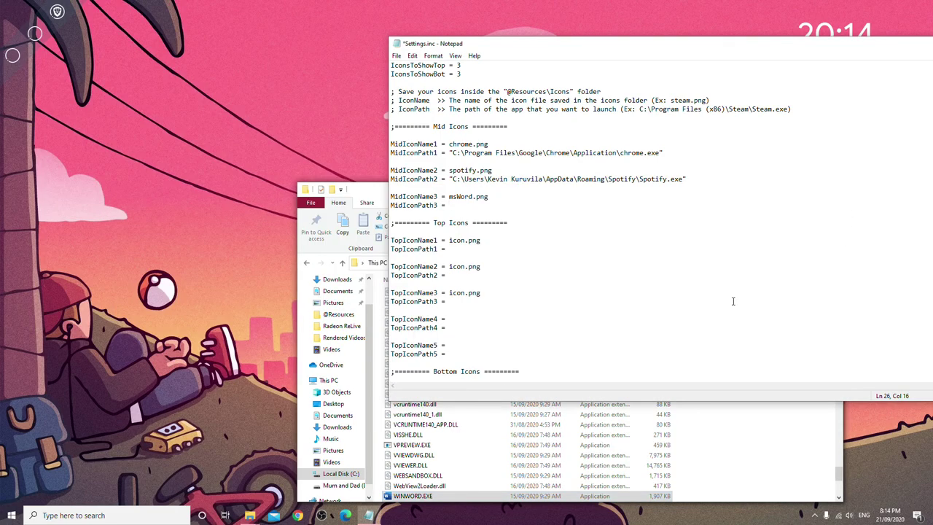
pyautogui.click(758, 467)
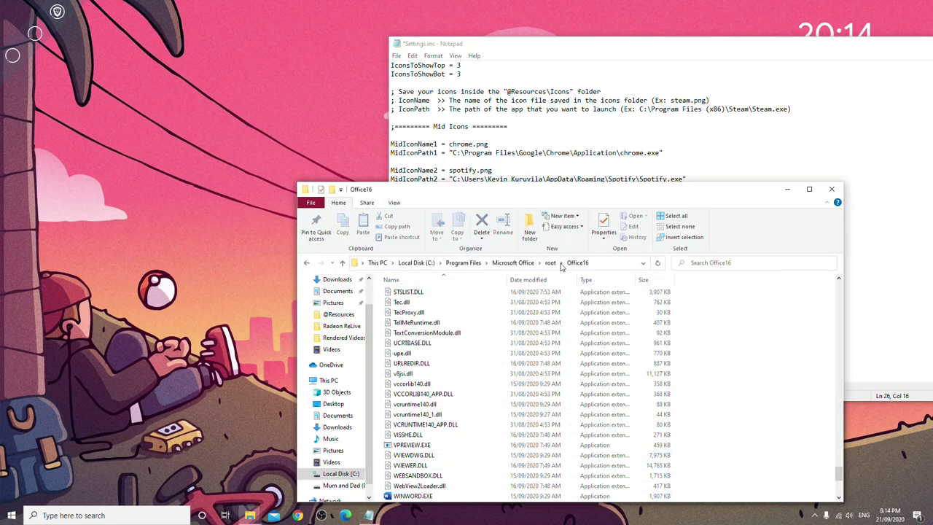
# Step: Extend the Office16 folder's address to WINWORD.EXE and close the Word window that it launches
pyautogui.click(627, 264)
pyautogui.click(627, 264)
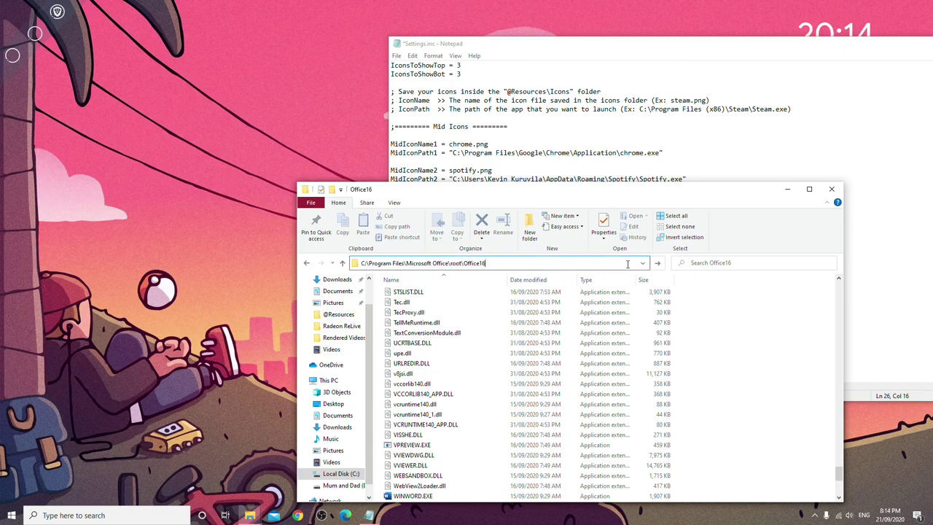
pyautogui.write('\\')
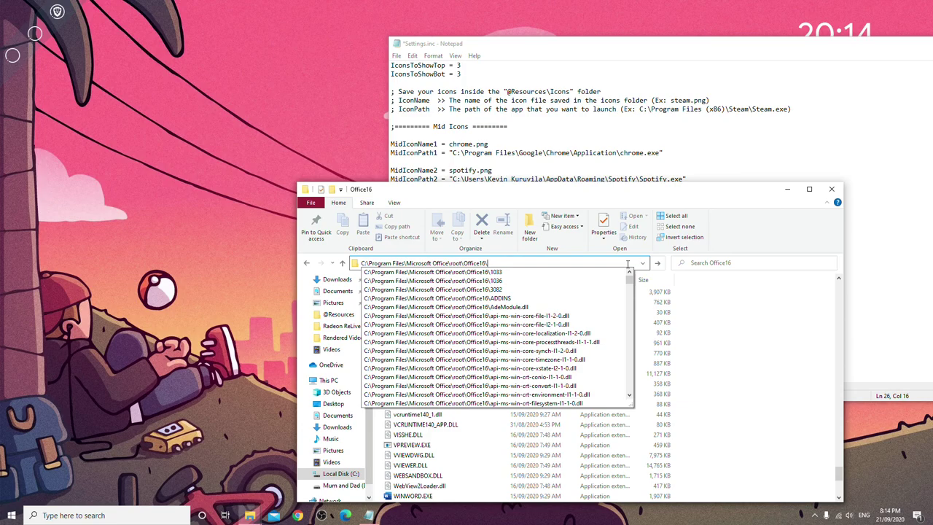
pyautogui.write('W')
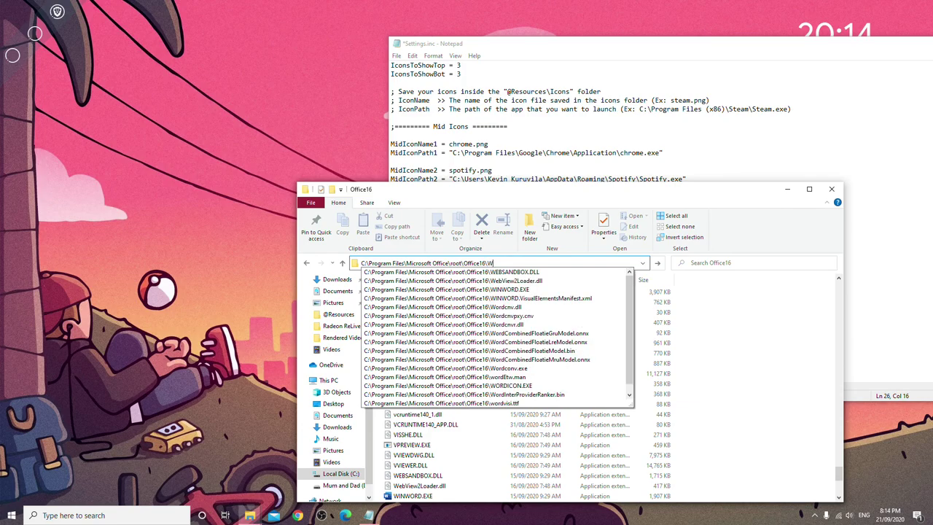
pyautogui.click(531, 290)
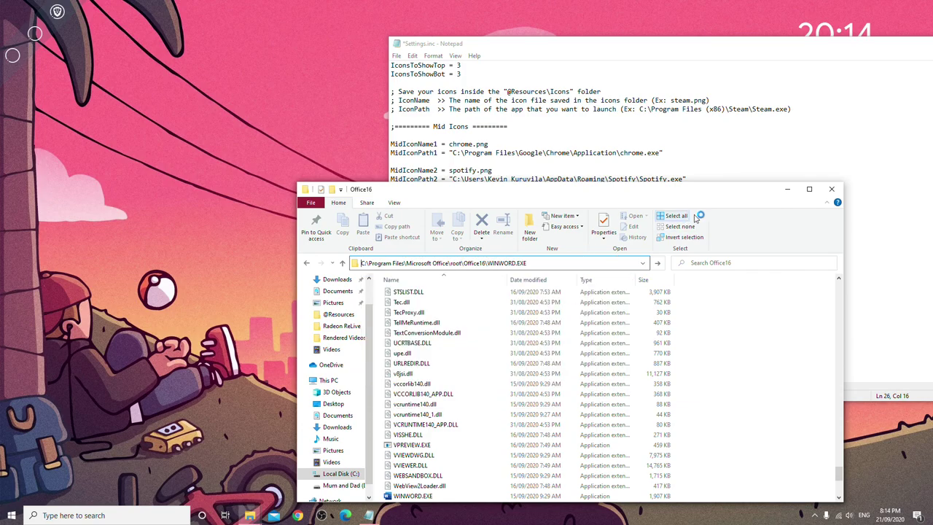
pyautogui.hotkey('alt', 'F4')
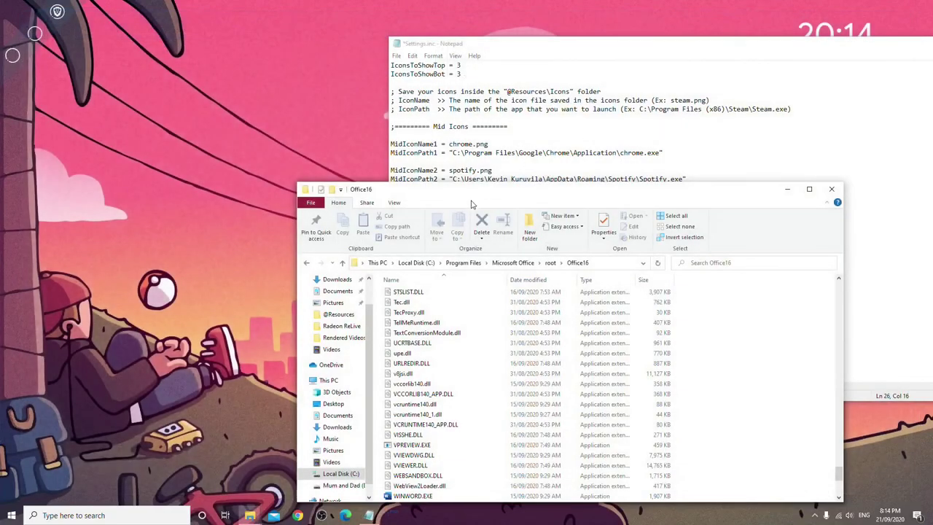
# Step: Copy the full path C:\Program Files\Microsoft Office\root\Office16\WINWORD.EXE and close the folder window
pyautogui.click(607, 264)
pyautogui.hotkey('ctrl', 'c')
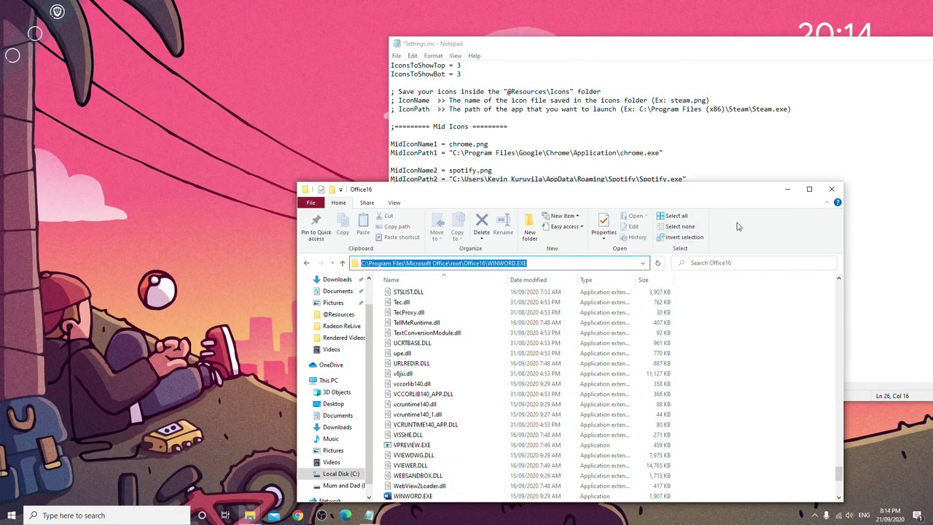
pyautogui.click(856, 186)
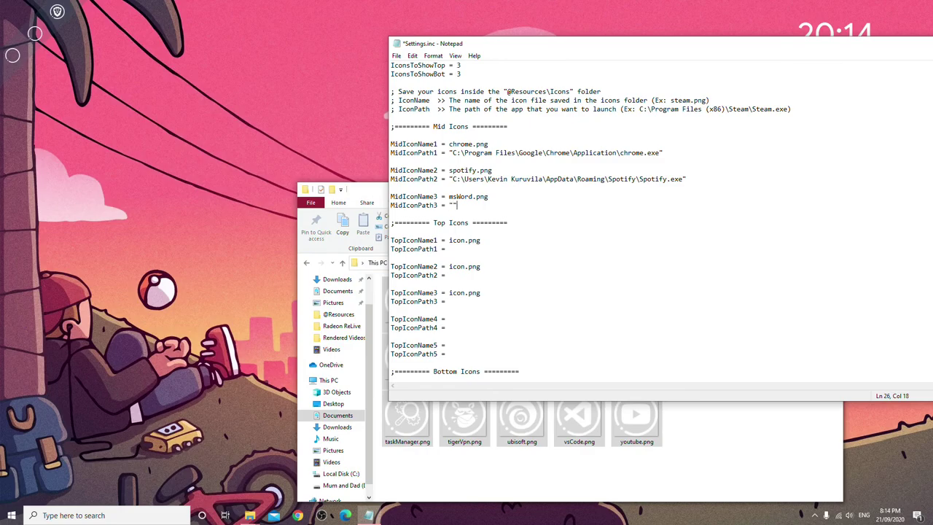
# Step: Set MidIconPath3 to "C:\Program Files\Microsoft Office\root\Office16\WINWORD.EXE", save Settings.inc, and close it along with the Icons folder
pyautogui.hotkey('ctrl', 'v')
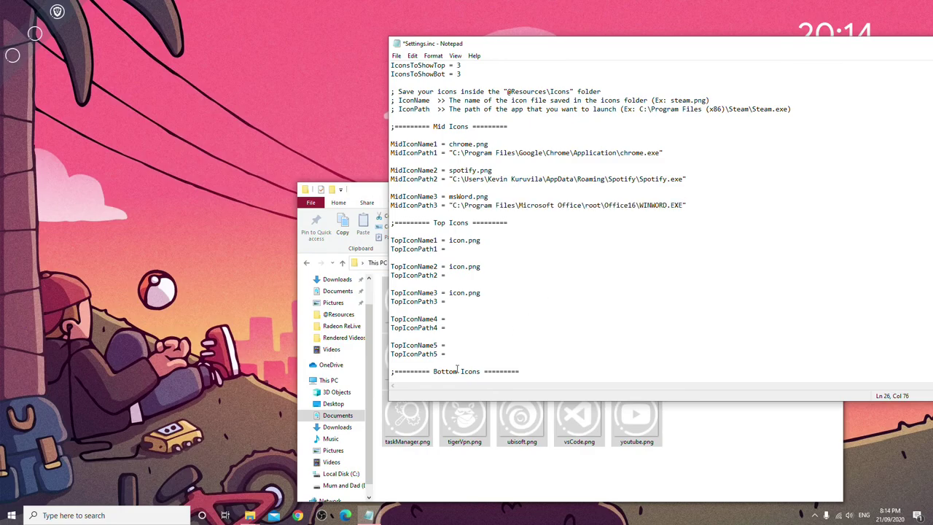
pyautogui.hotkey('ctrl', 's')
pyautogui.moveTo(787, 49); pyautogui.dragTo(317, 64)
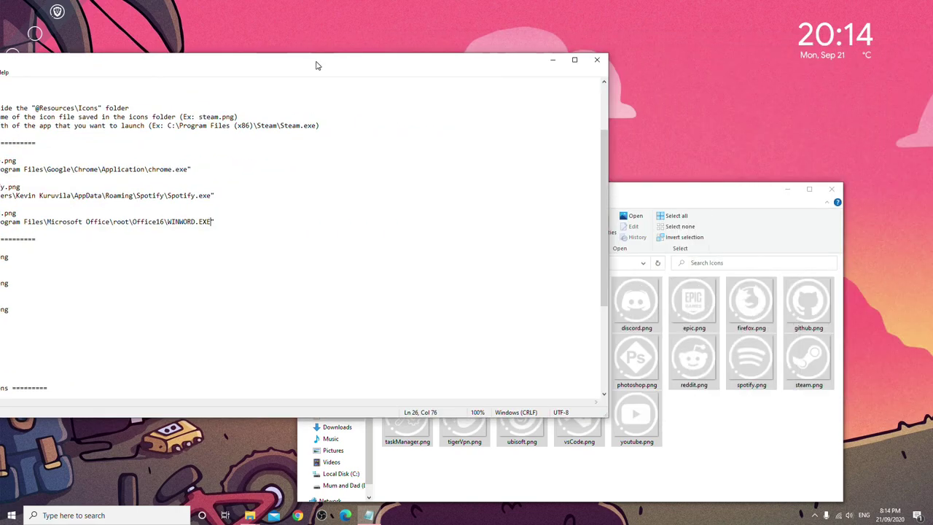
pyautogui.click(593, 63)
pyautogui.click(831, 189)
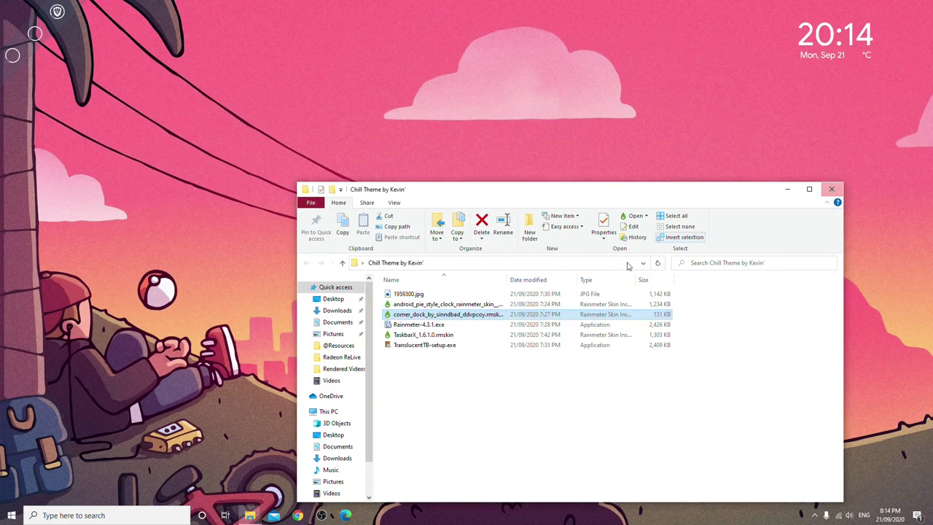
# Step: Refresh the Corner Dock skin and test its Chrome and Word launchers
pyautogui.rightClick(53, 24)
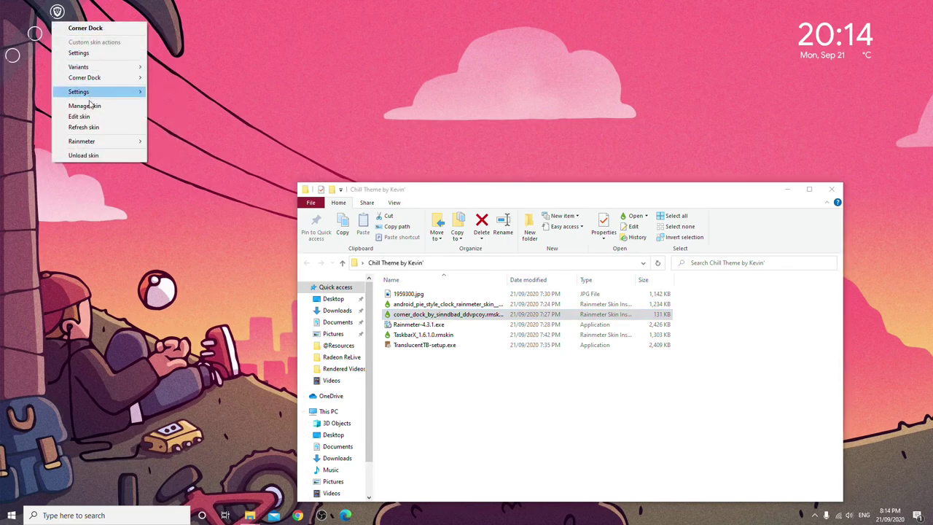
pyautogui.click(86, 129)
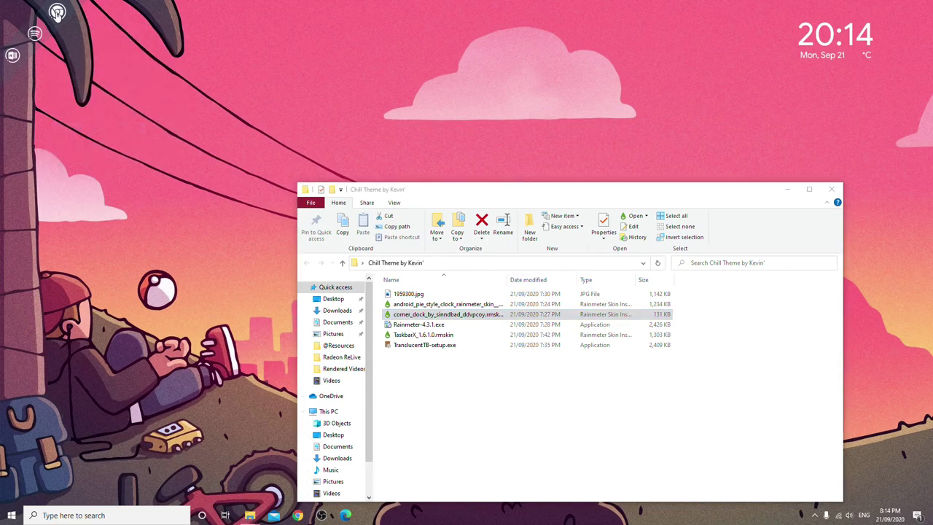
pyautogui.click(57, 12)
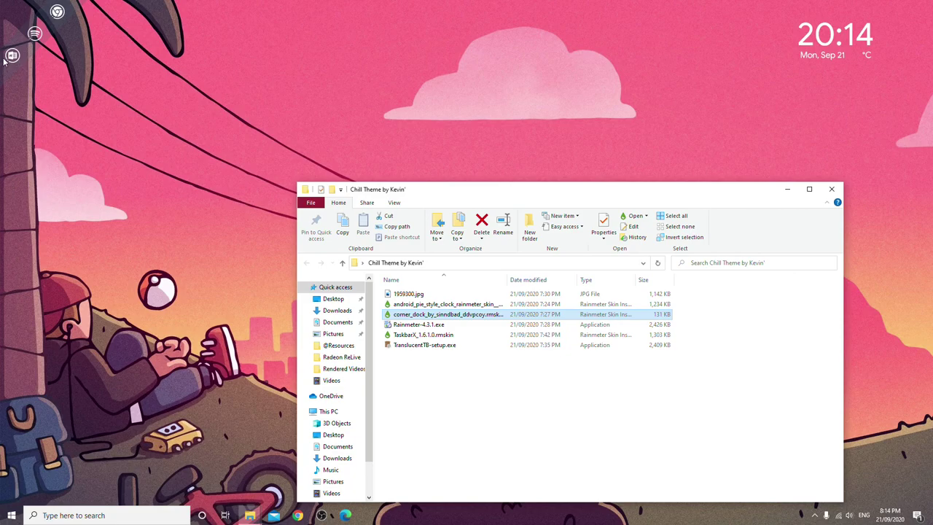
pyautogui.click(12, 57)
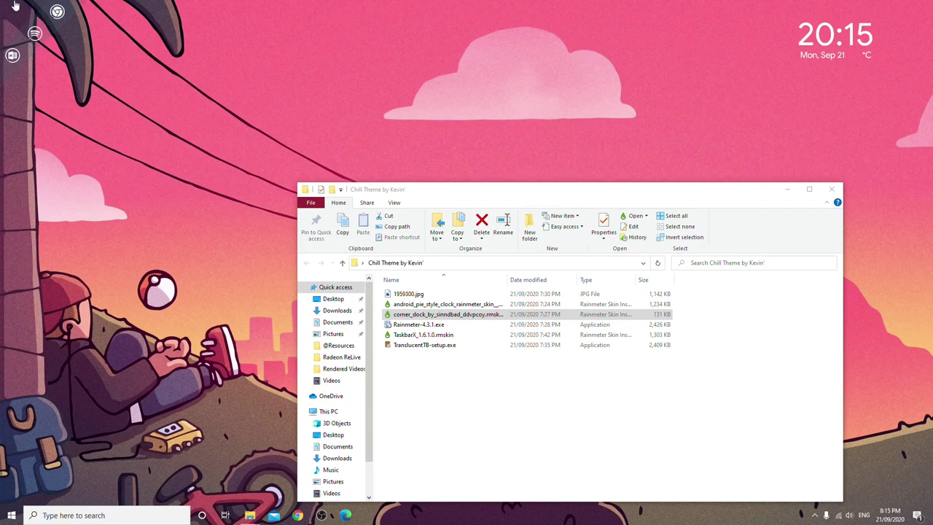
pyautogui.moveTo(3, 6)
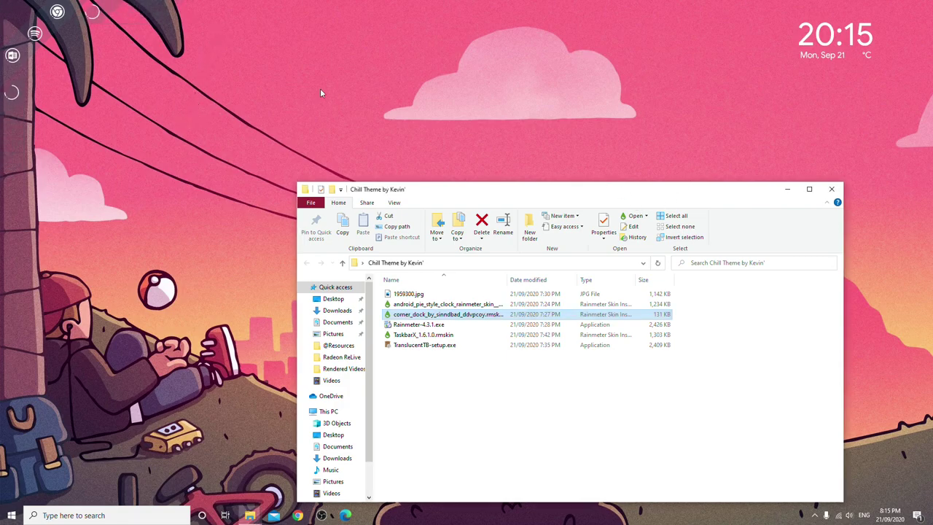
# Step: Install the TaskbarX skin from TaskbarX_1.6.1.0.rmskin in the Chill Theme folder, keeping its included skins set to load
pyautogui.moveTo(393, 193); pyautogui.dragTo(353, 112)
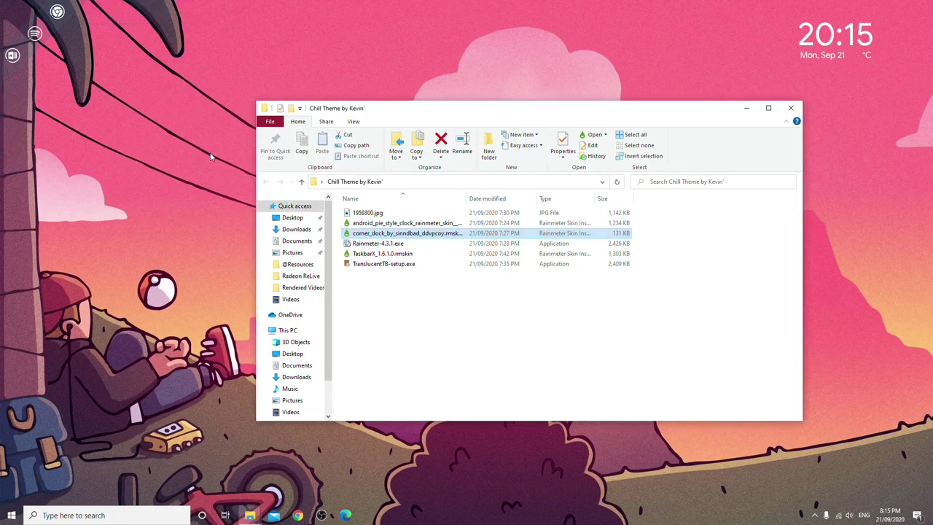
pyautogui.moveTo(363, 107); pyautogui.dragTo(249, 83)
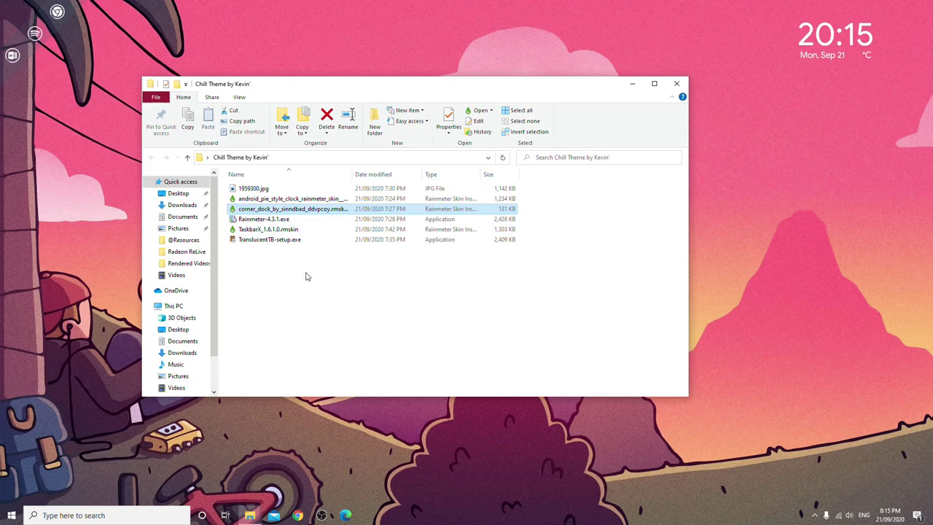
pyautogui.doubleClick(288, 231)
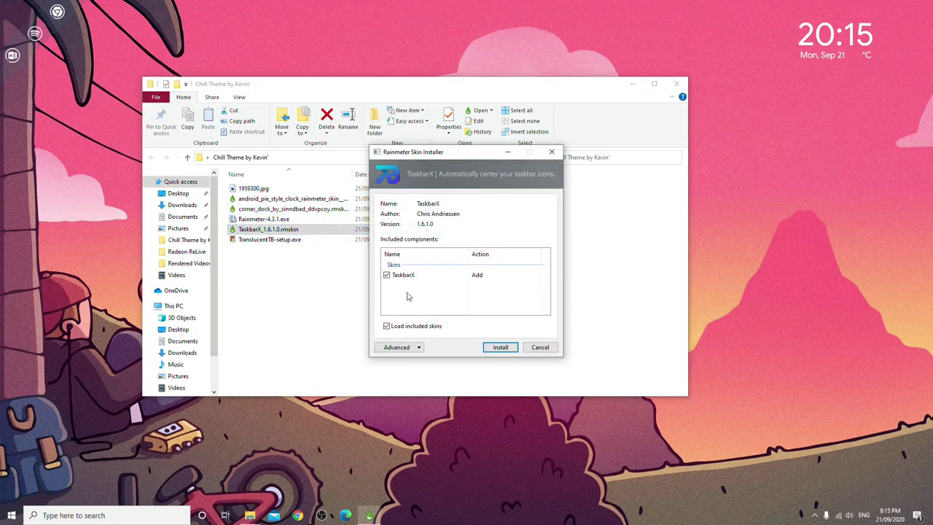
pyautogui.click(501, 348)
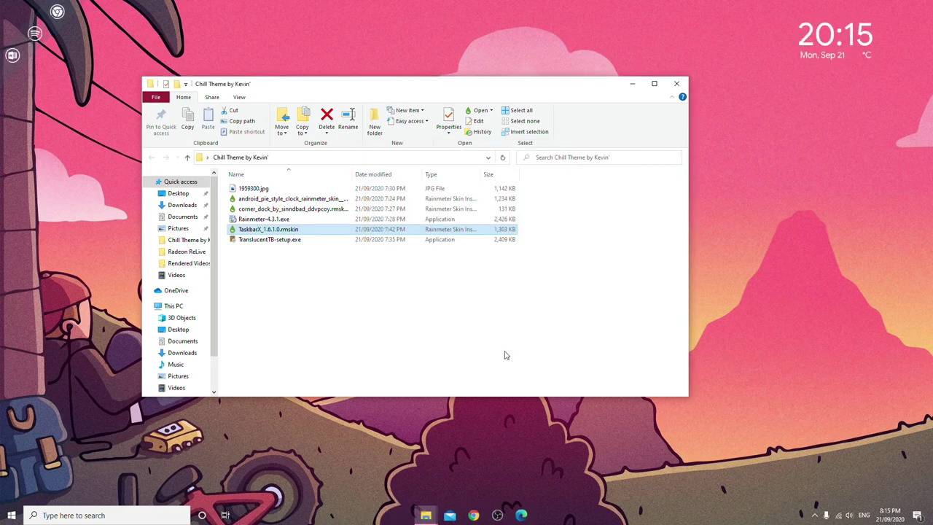
# Step: Close the Chill Theme folder and the remaining Chrome Application folder window to clear the desktop
pyautogui.click(676, 83)
pyautogui.click(428, 514)
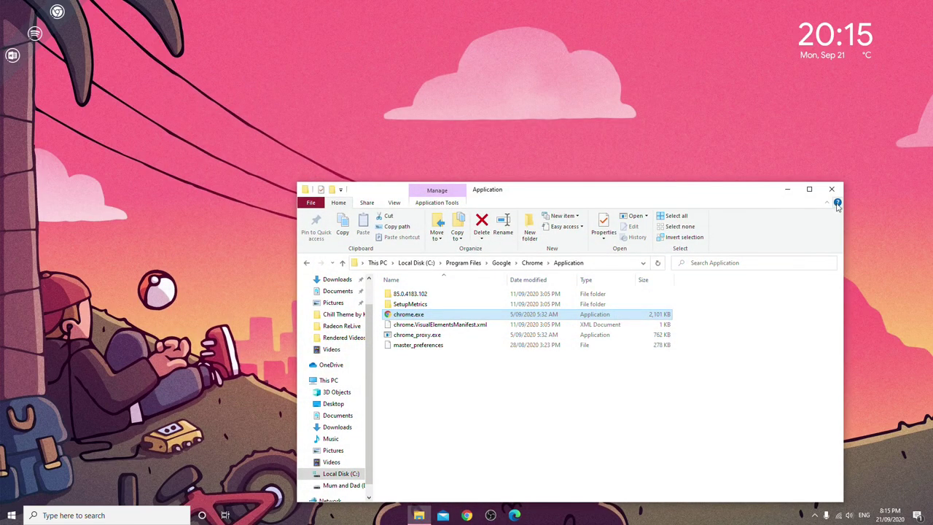
pyautogui.click(832, 193)
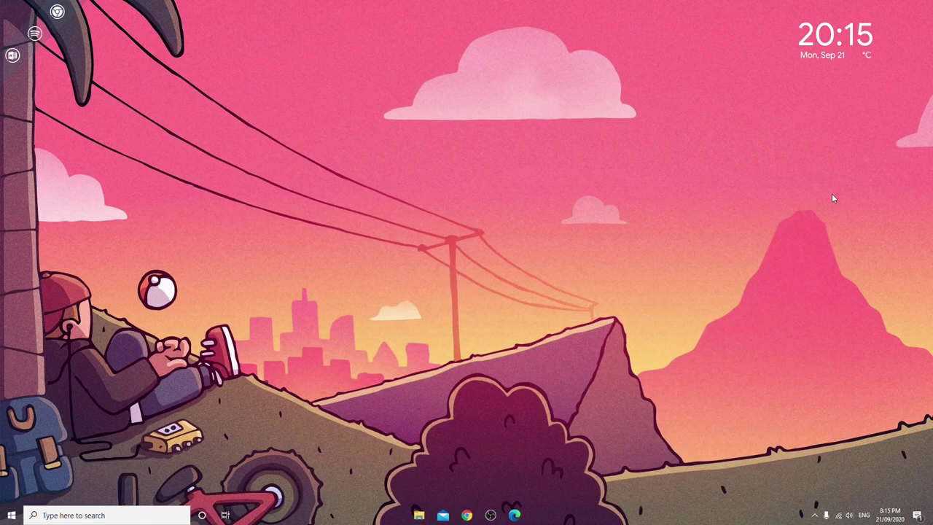
pyautogui.press('super+p')
pyautogui.click(669, 243)
pyautogui.hotkey('alt', 'z')
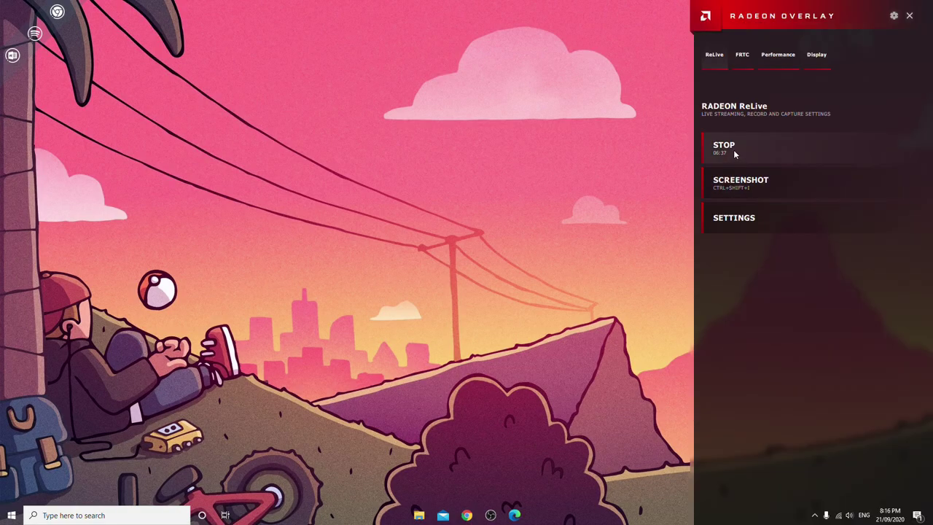